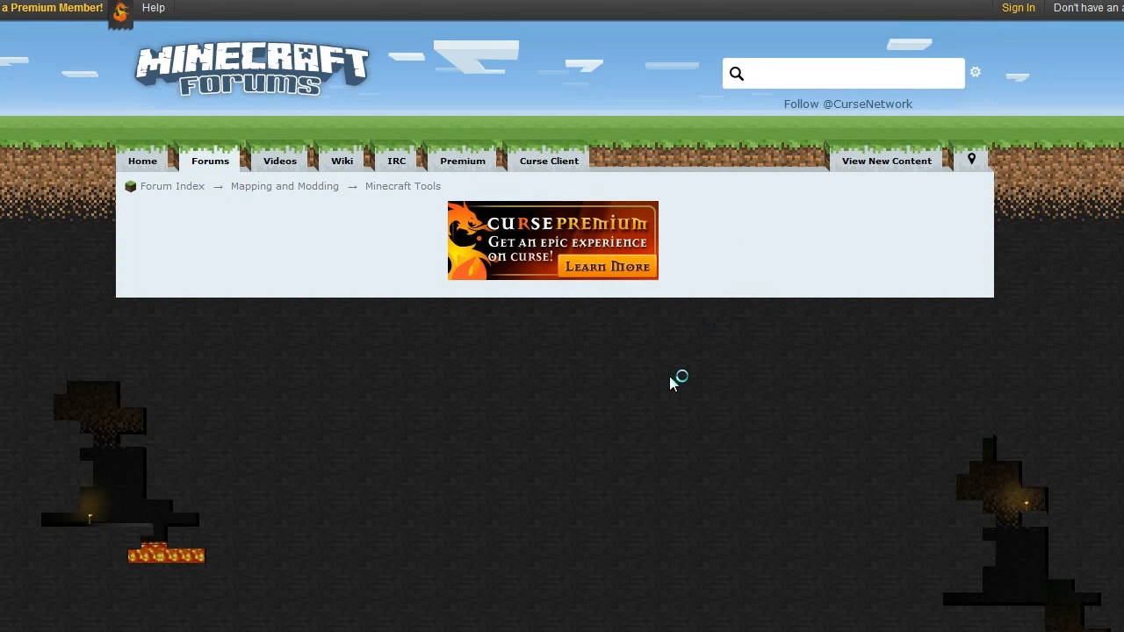
Step: Scroll through the MCNostalgia 2.1.2 thread's opening post to read its feature list
scroll(670, 383, down, 1)
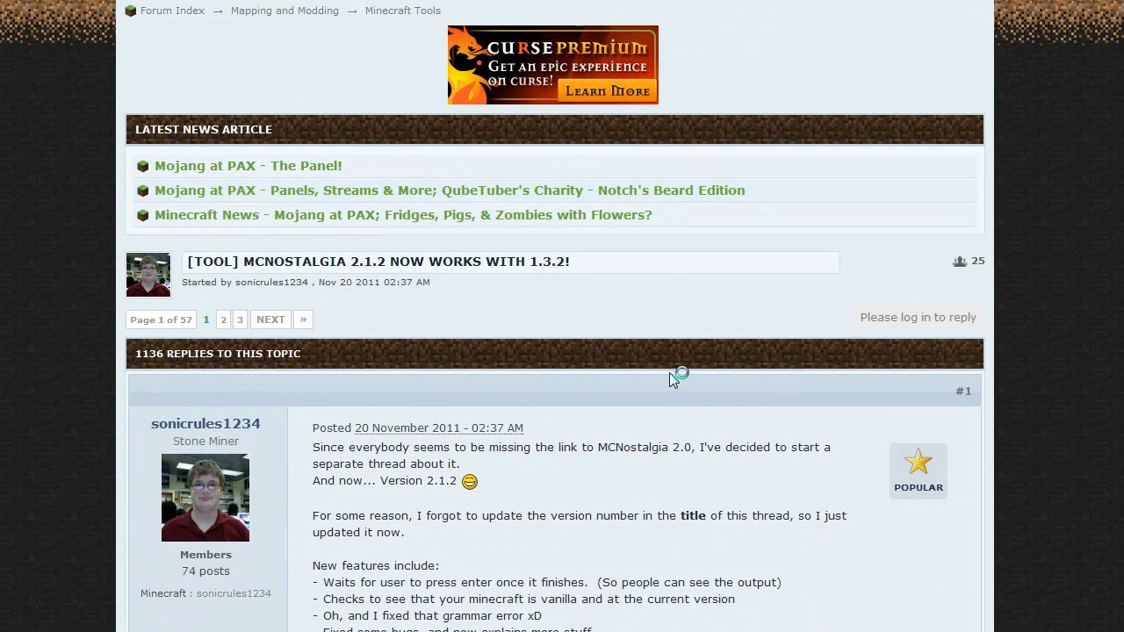
scroll(670, 379, down, 1)
scroll(671, 379, down, 3)
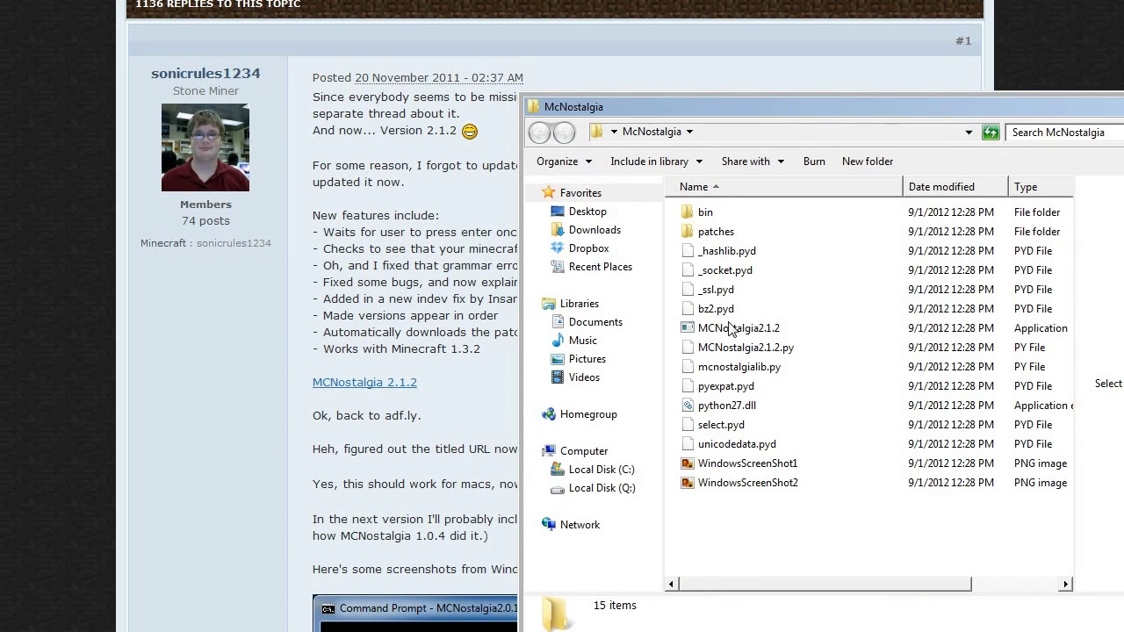
Step: Launch MCNostalgia2.1.2 past the security warning and centre its console window
double_click(733, 328)
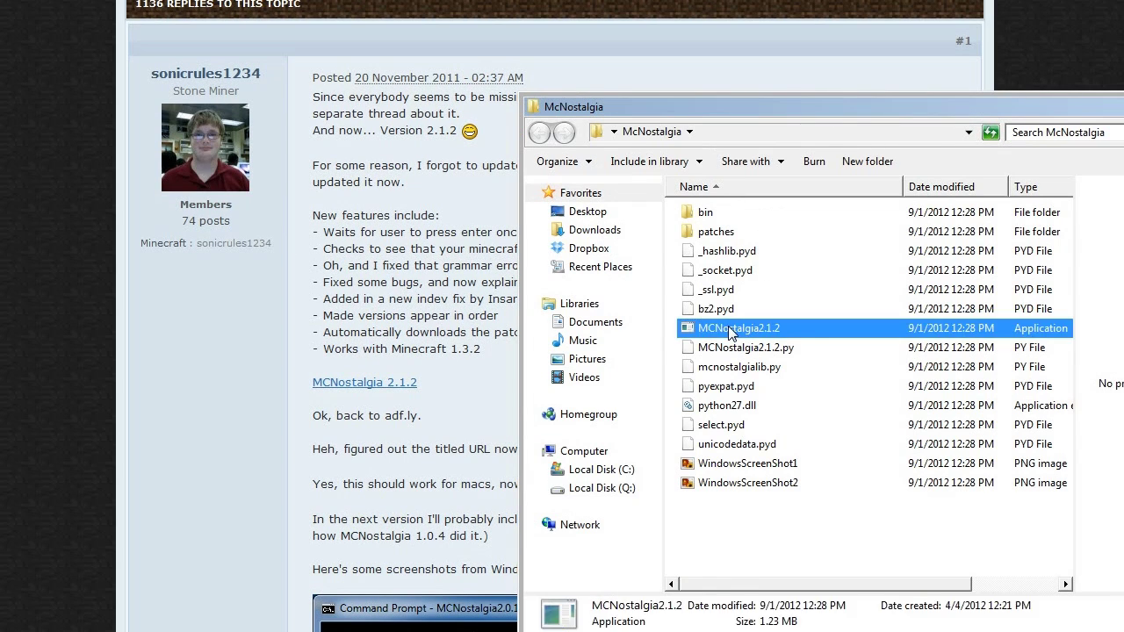
key(Escape)
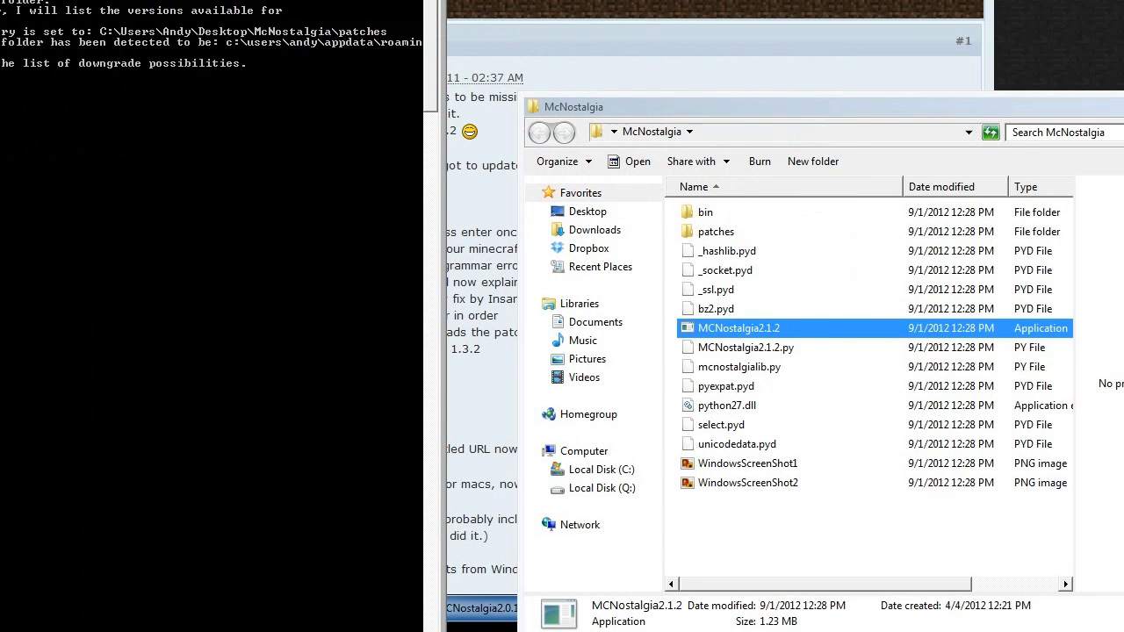
drag(150, 0, 526, 71)
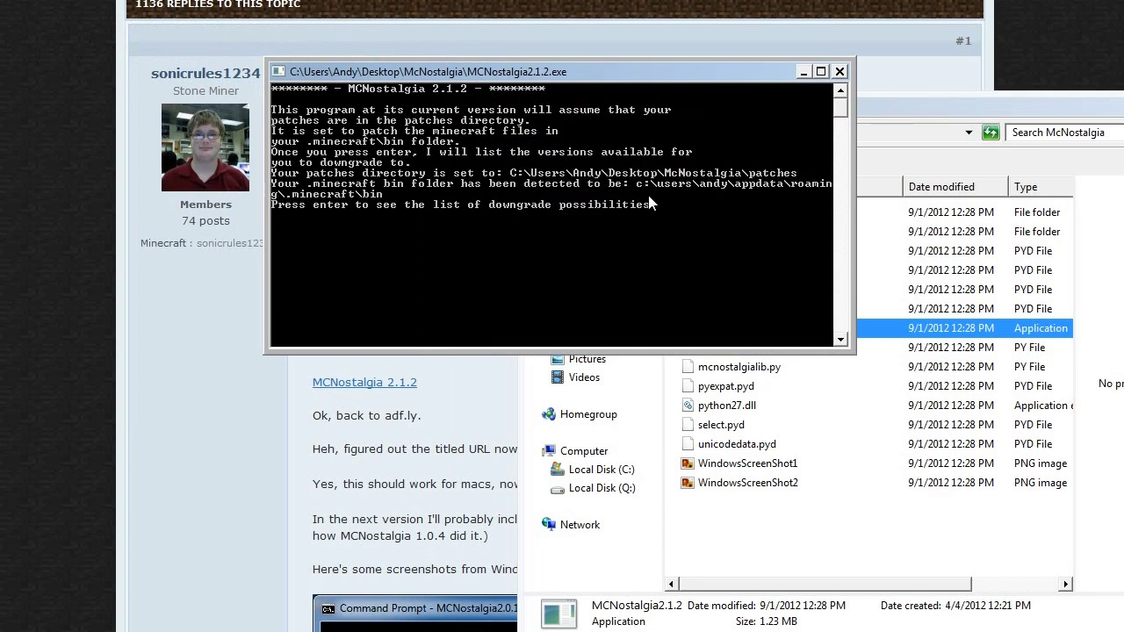
Step: List the downgrade versions, enter 91 to choose 1.2.5, then close the console and folder
key(Return)
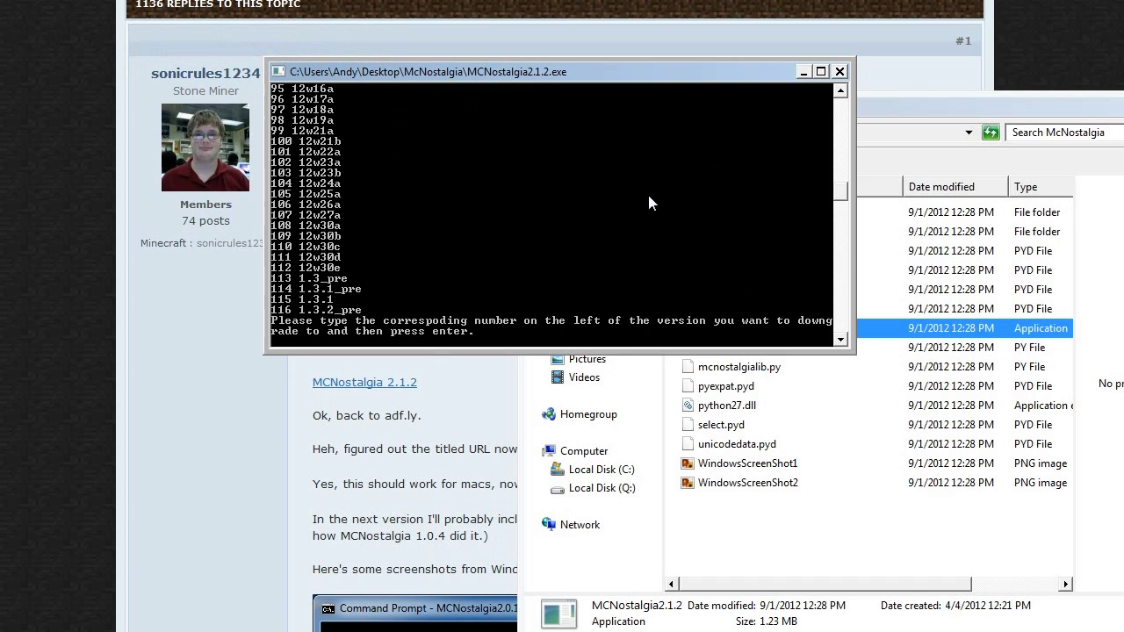
scroll(449, 145, up, 3)
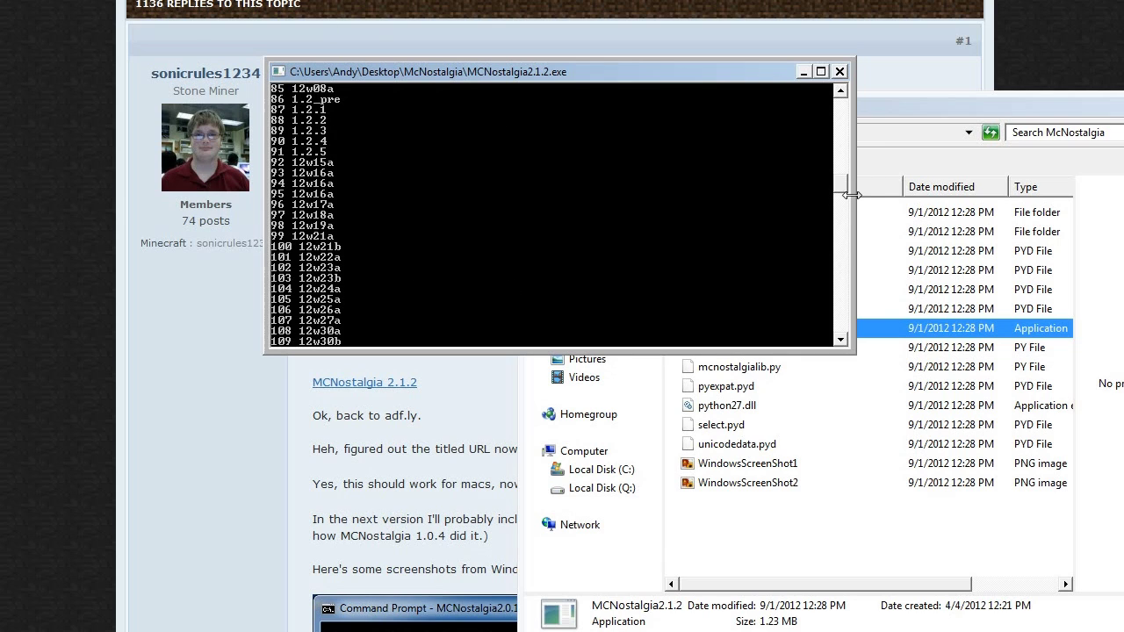
mouse_move(848, 195)
mouse_down()
mouse_move(846, 260)
mouse_move(850, 177)
mouse_move(845, 199)
mouse_up()
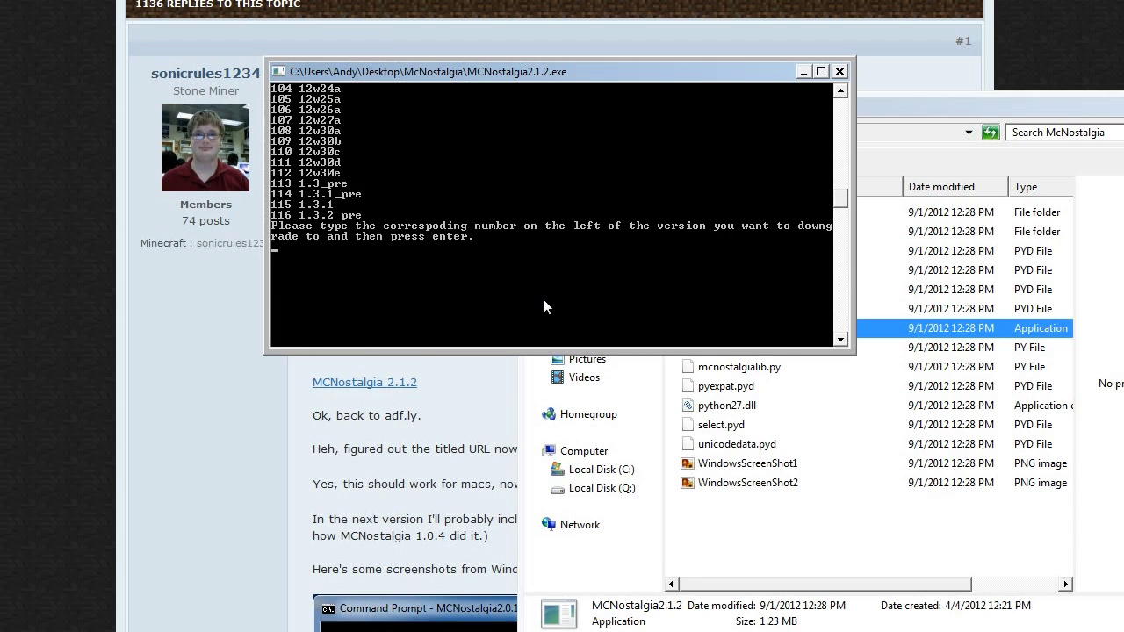
text(91)
click(840, 72)
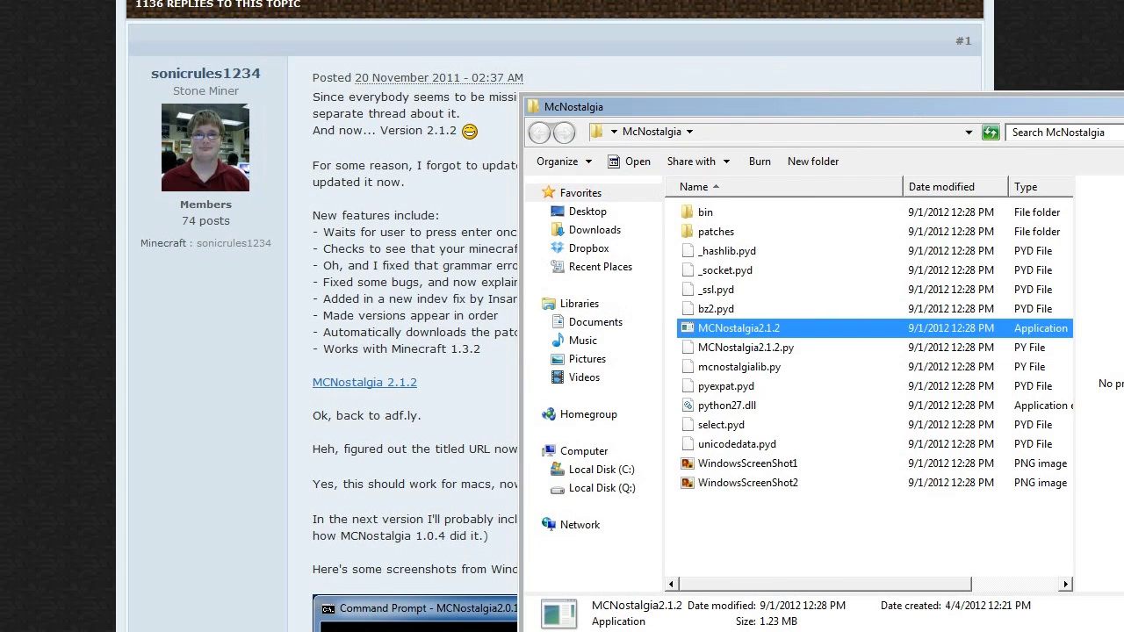
key(alt+F4)
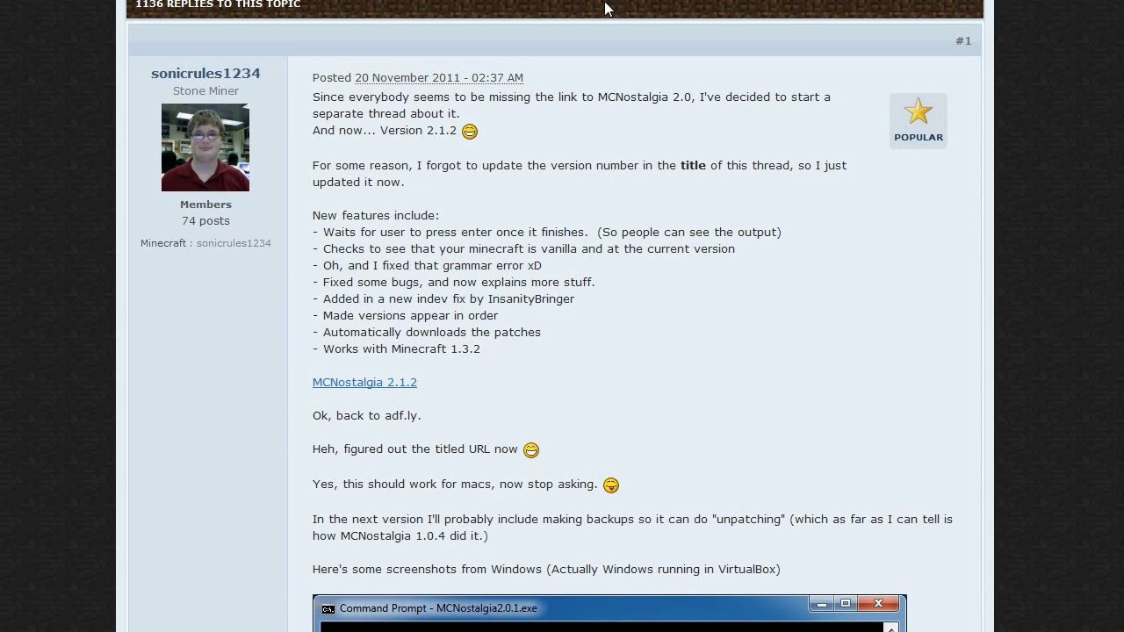
Step: Open the MCPatcher HD Fix 2.4.2_02 thread from history and read its instructions and downloads
key(F4)
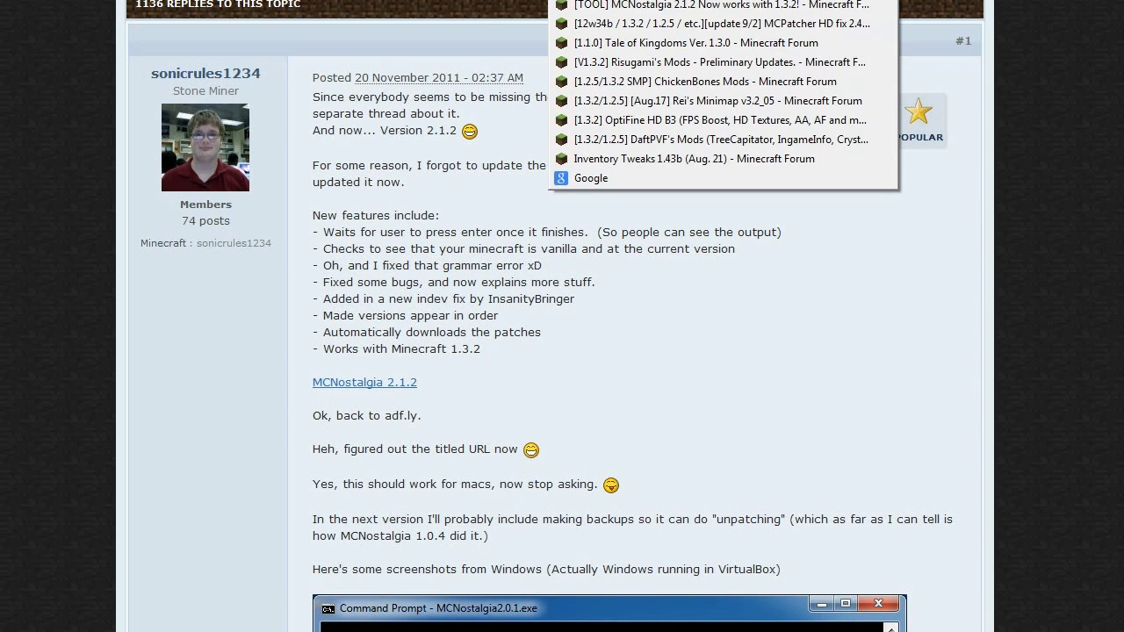
click(616, 26)
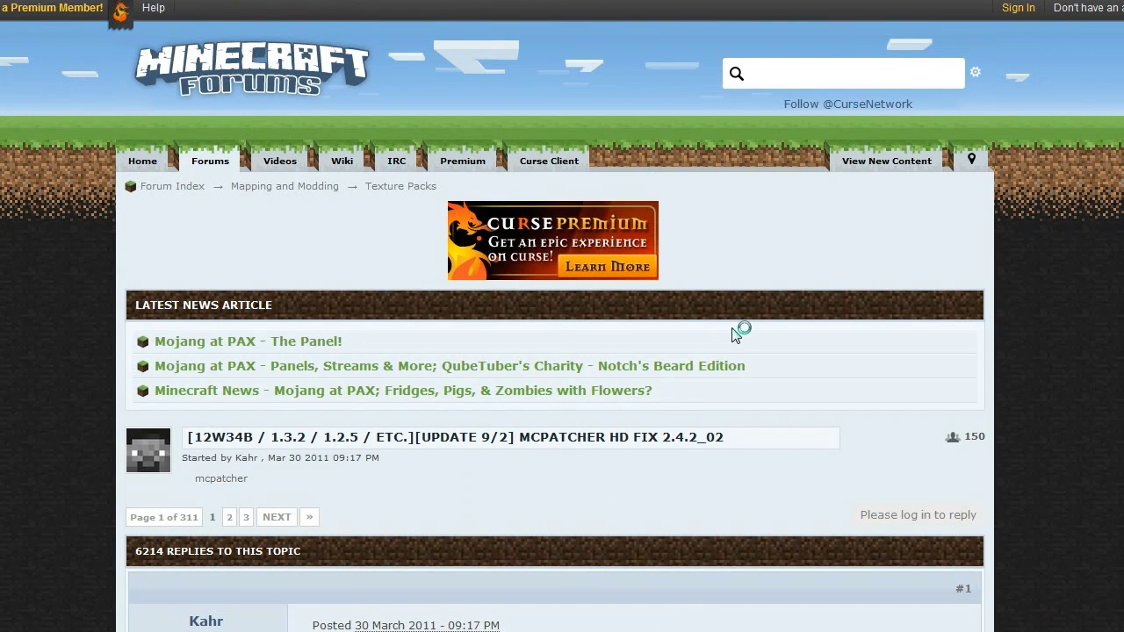
scroll(724, 326, down, 3)
scroll(733, 326, down, 6)
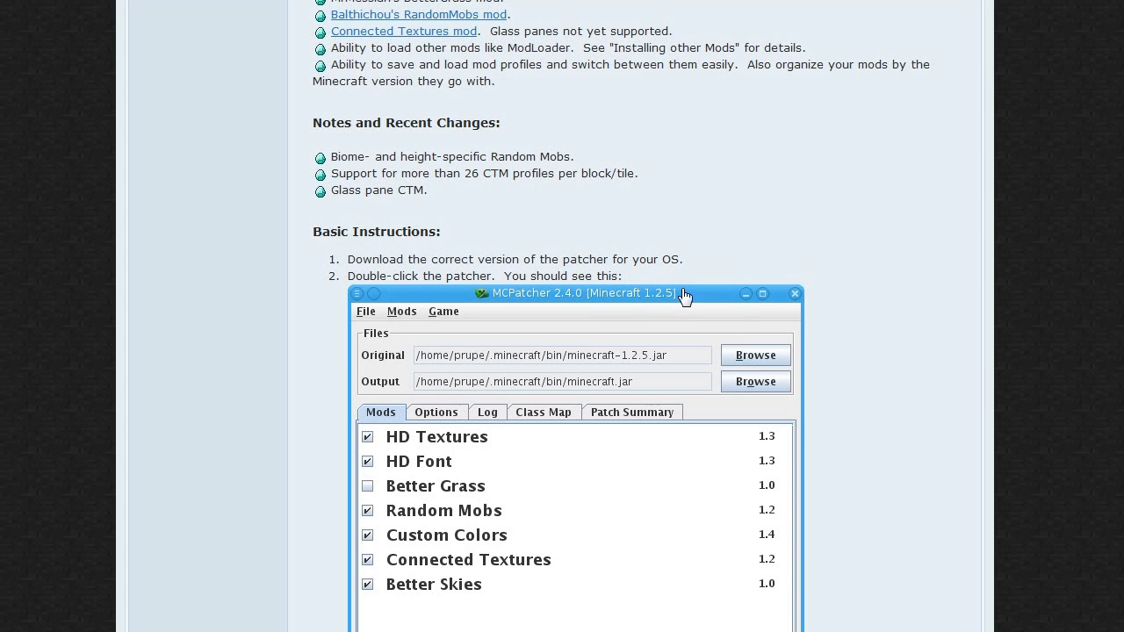
scroll(948, 318, down, 2)
scroll(934, 260, down, 1)
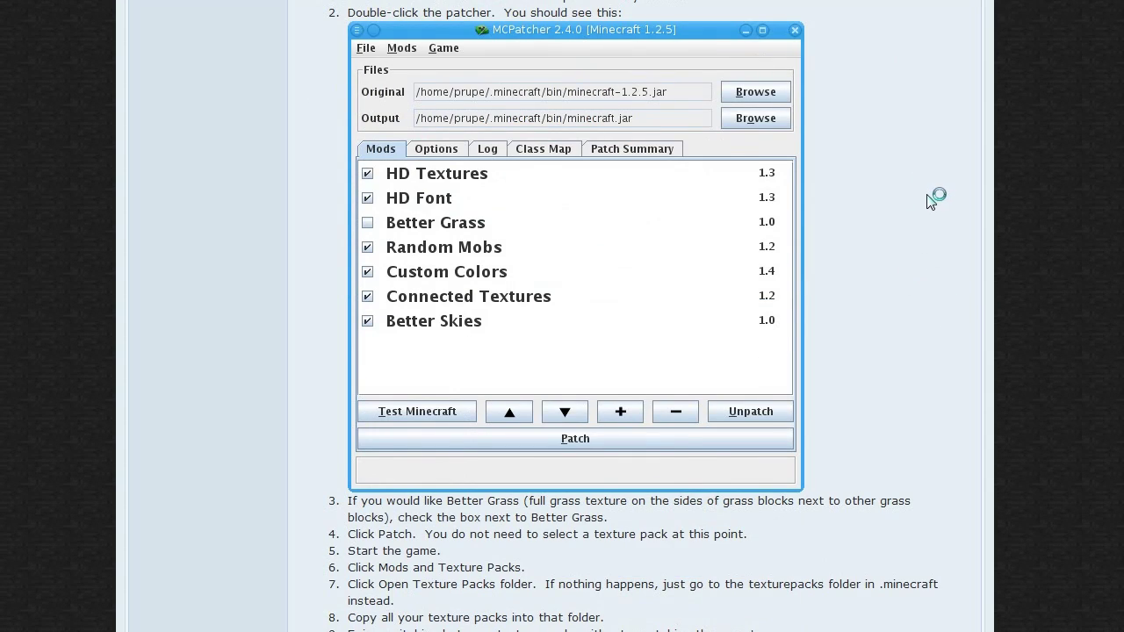
scroll(934, 200, down, 7)
scroll(923, 194, up, 14)
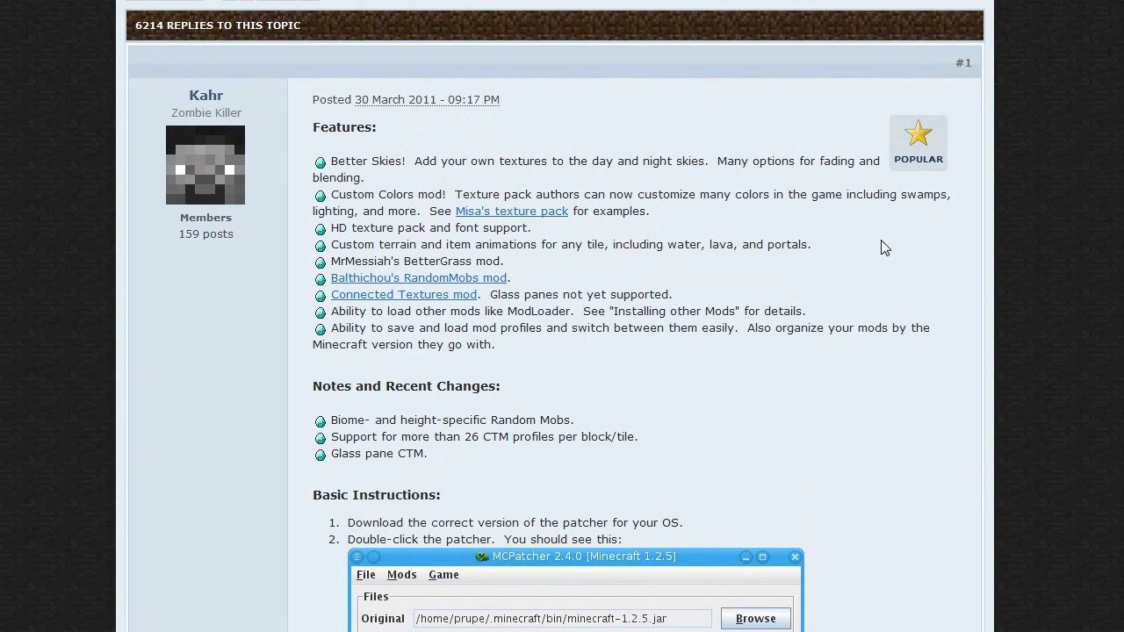
scroll(880, 240, down, 15)
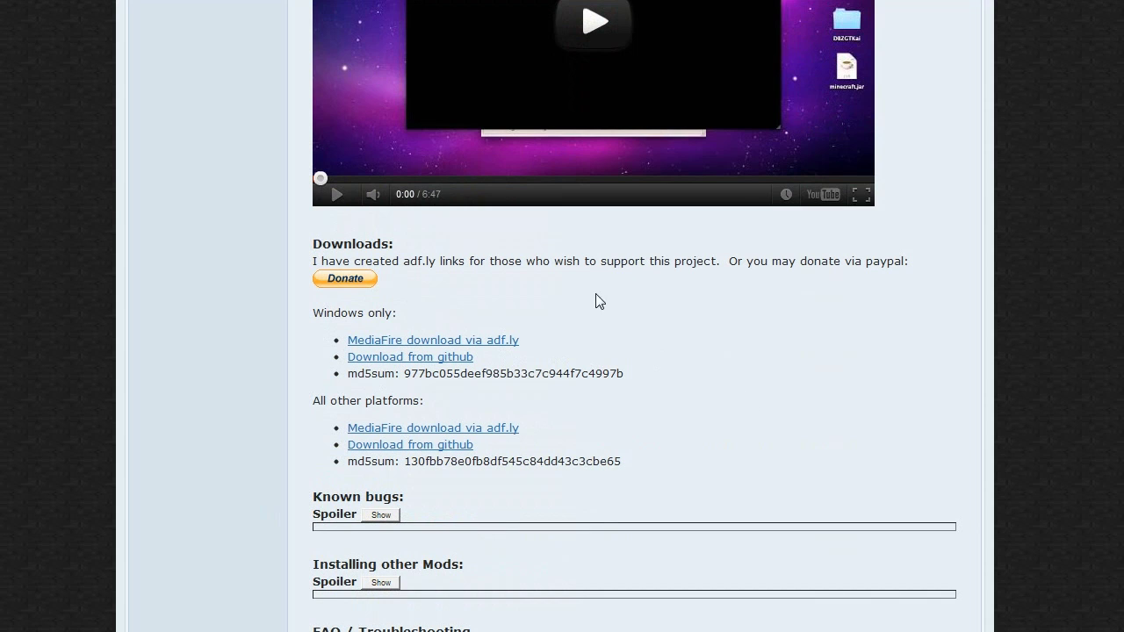
scroll(693, 380, down, 2)
scroll(817, 392, up, 6)
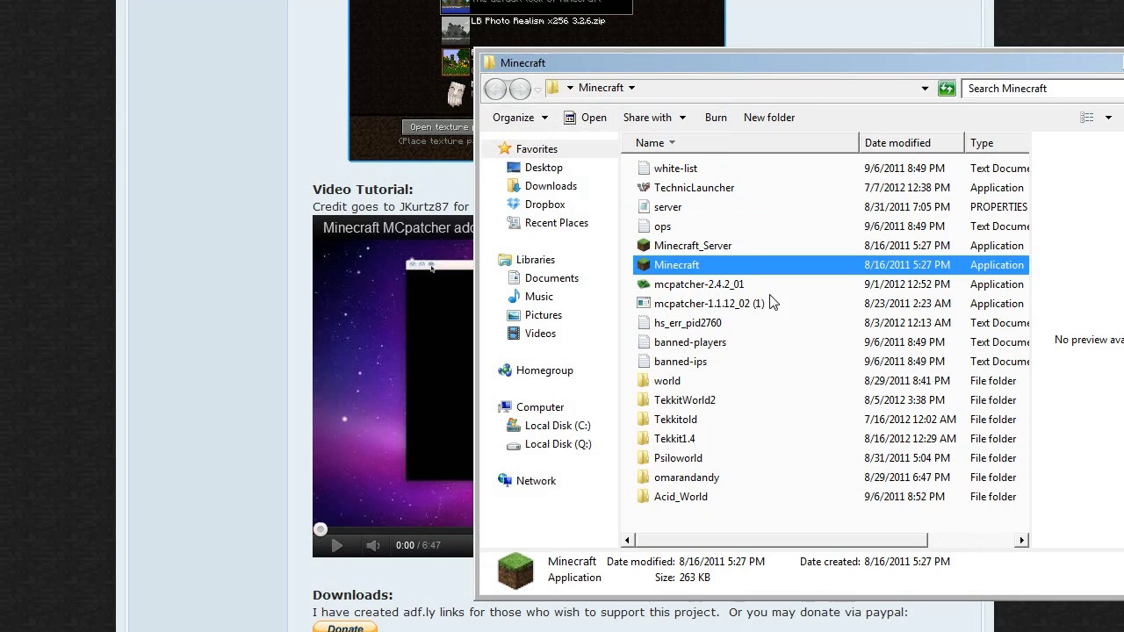
Step: Select mcpatcher-2.4.2_01 in the Minecraft folder, then scroll the forum back up to the patcher steps
click(650, 289)
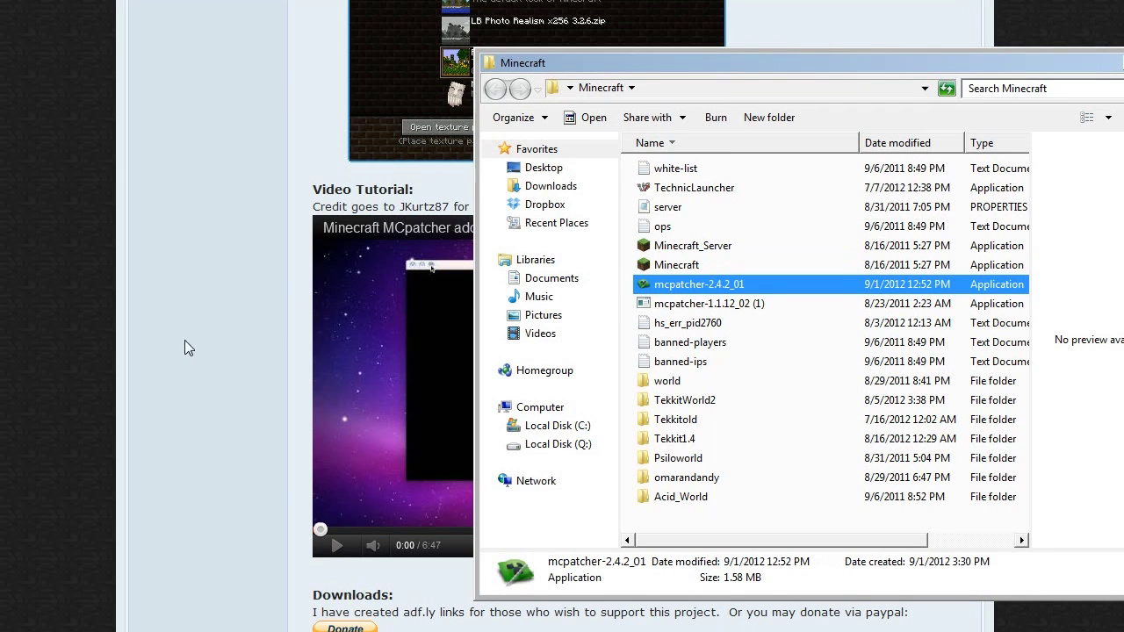
click(321, 64)
scroll(976, 169, up, 5)
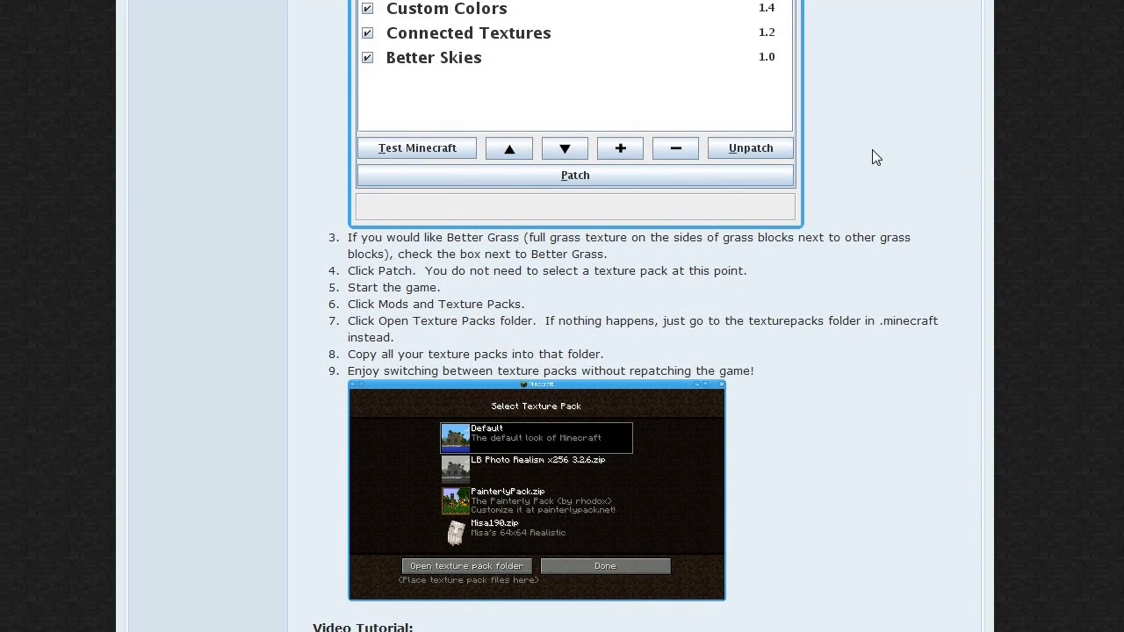
scroll(911, 456, up, 9)
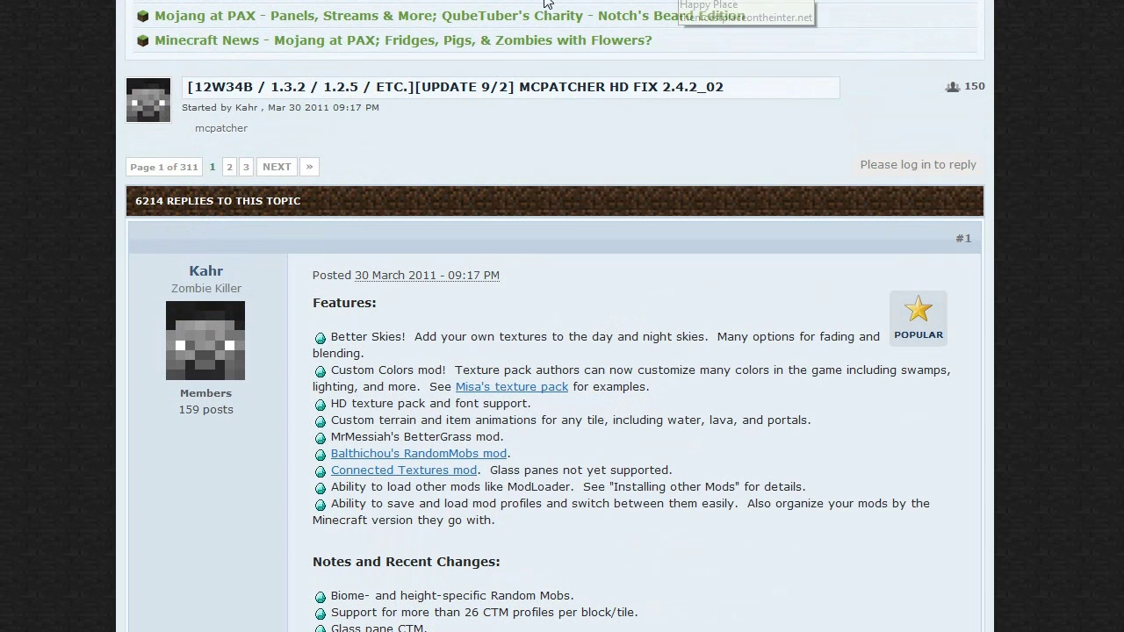
Step: Open the Tale of Kingdoms Ver. 1.3.0 thread from history and reveal its spoiler content
click(676, 0)
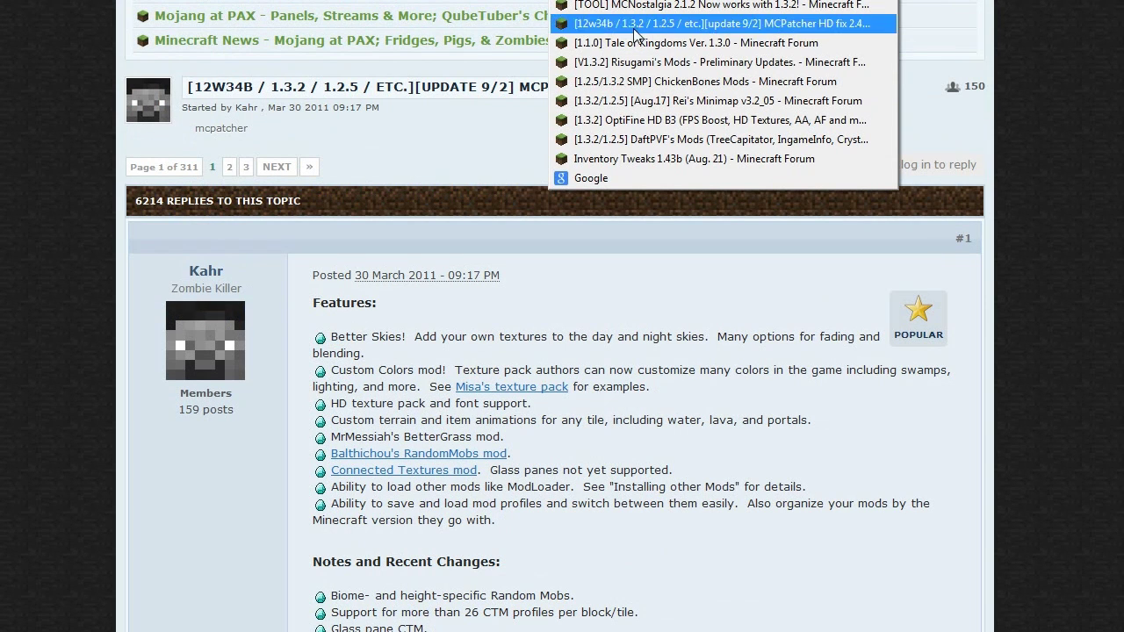
click(683, 49)
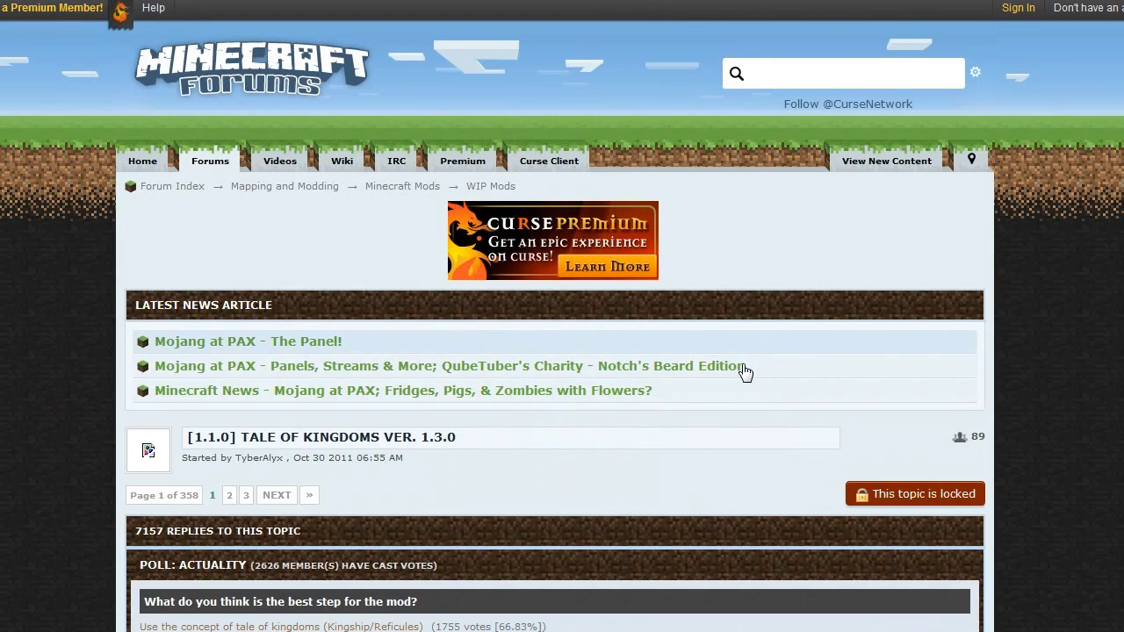
scroll(745, 371, down, 7)
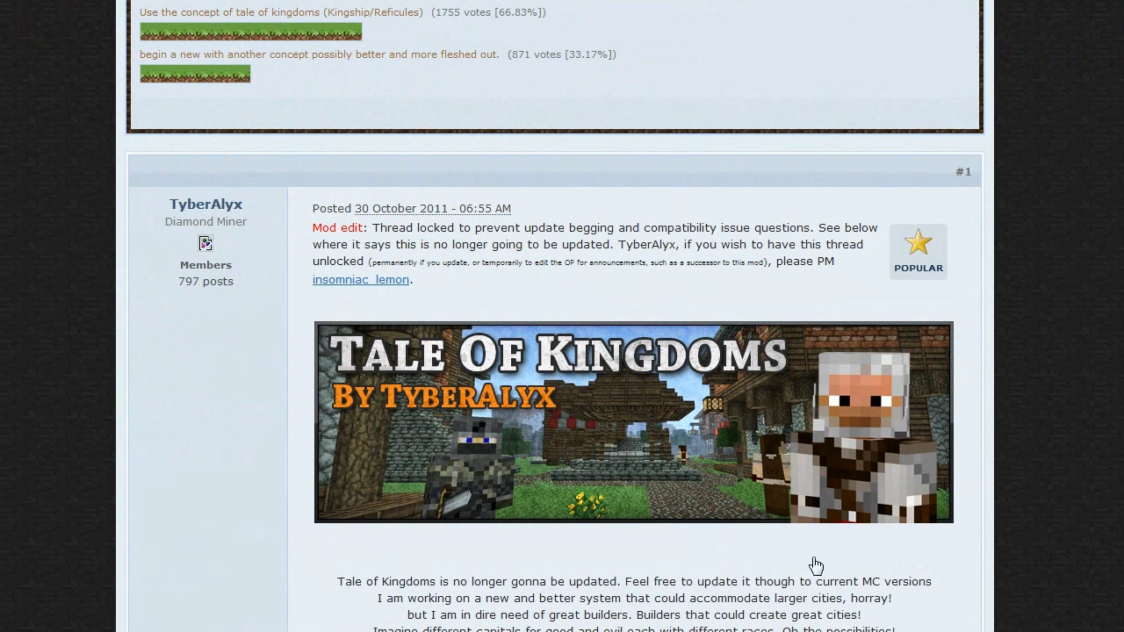
scroll(815, 564, down, 4)
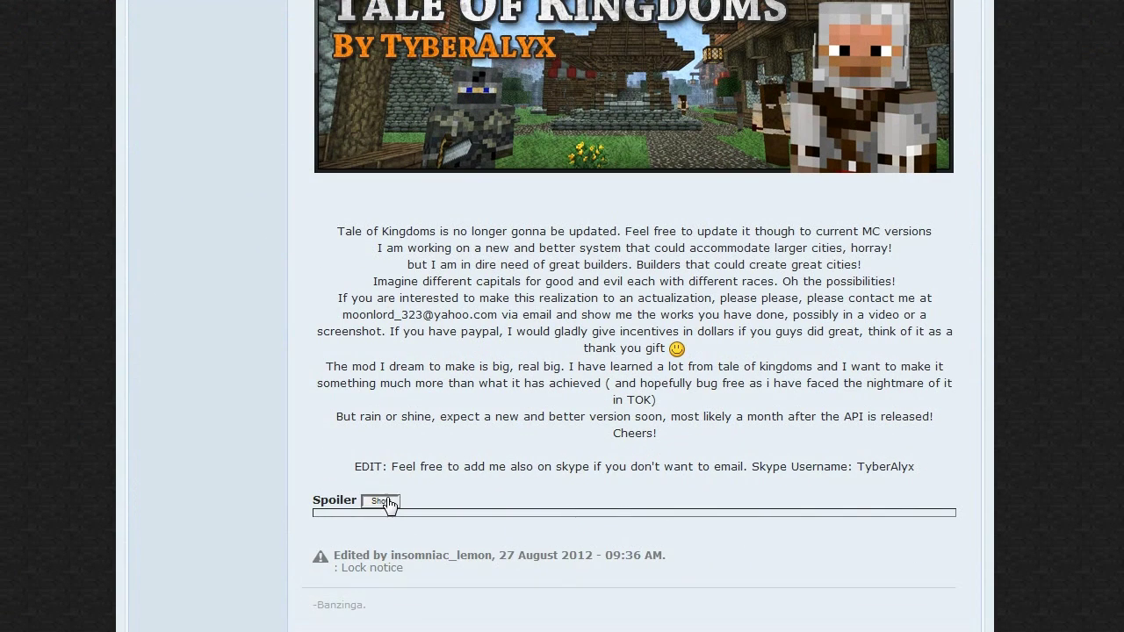
click(383, 502)
scroll(770, 326, down, 1)
scroll(770, 327, down, 4)
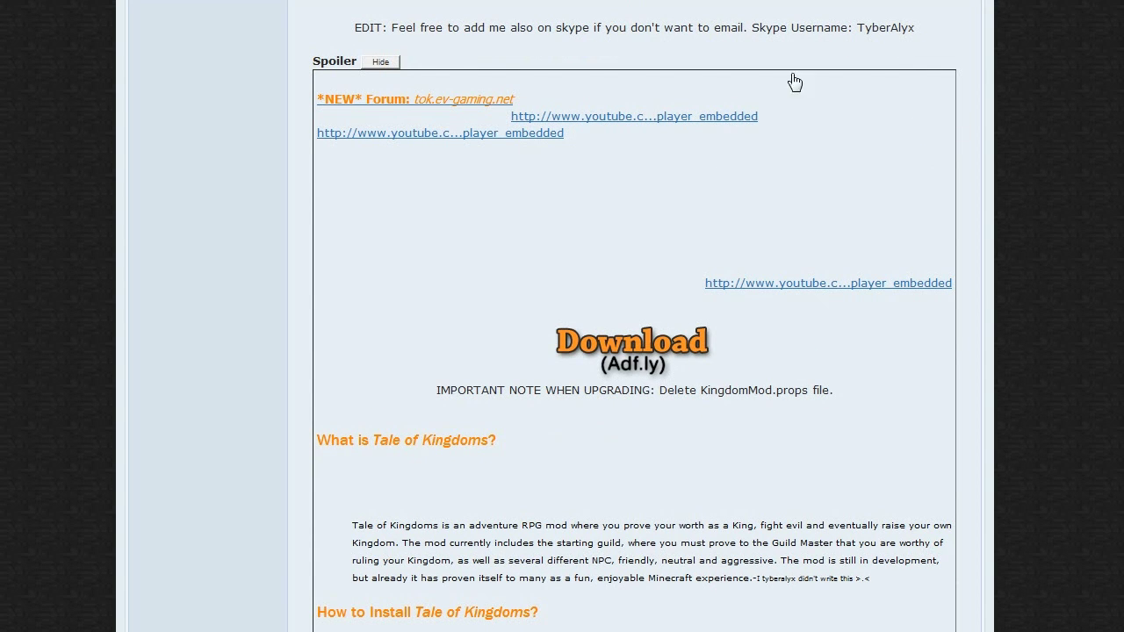
Step: Return to the Risugami's Mods topic through the recent-pages history
scroll(586, 3, up, 1)
click(585, 2)
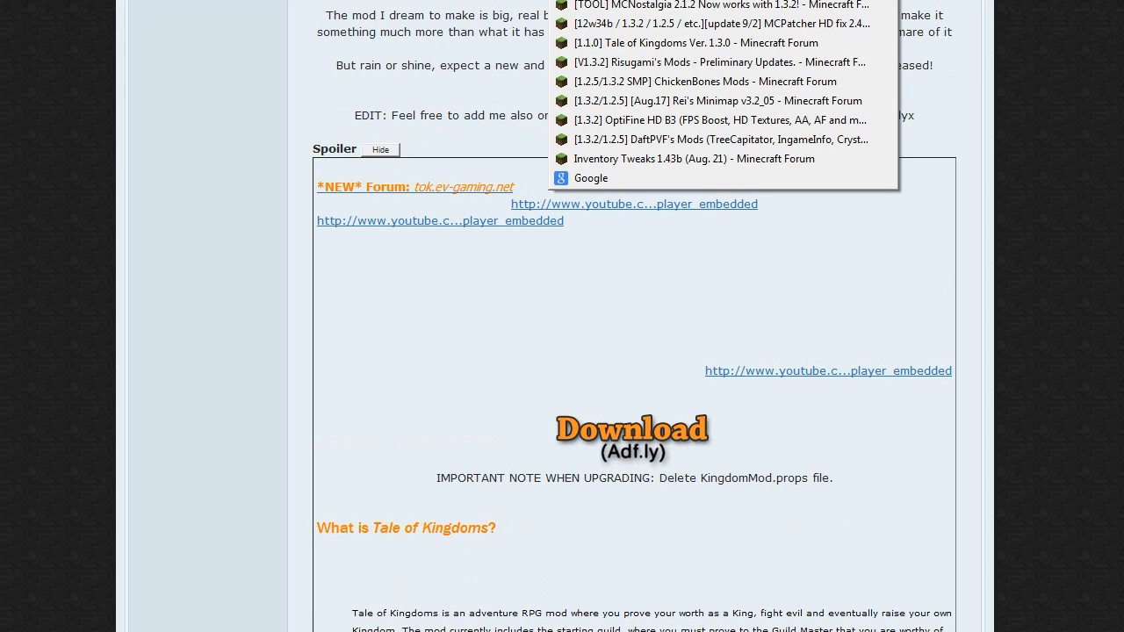
click(675, 63)
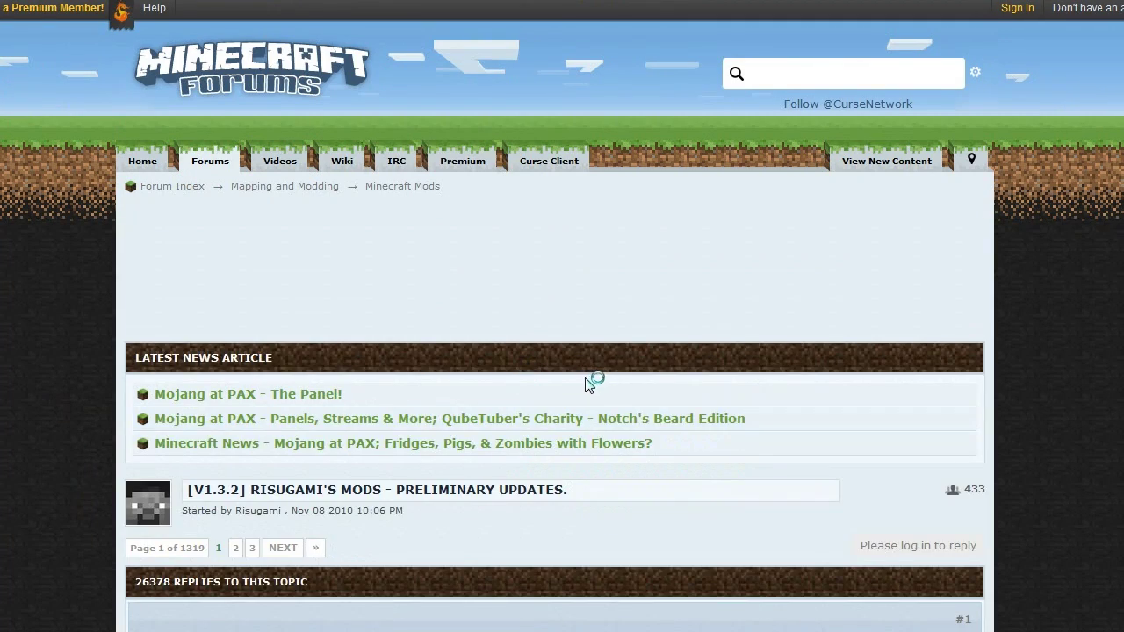
Step: Scroll the Risugami's Mods post to the Mods list and open ModLoader's Old Versions link
scroll(592, 381, down, 3)
scroll(591, 387, down, 3)
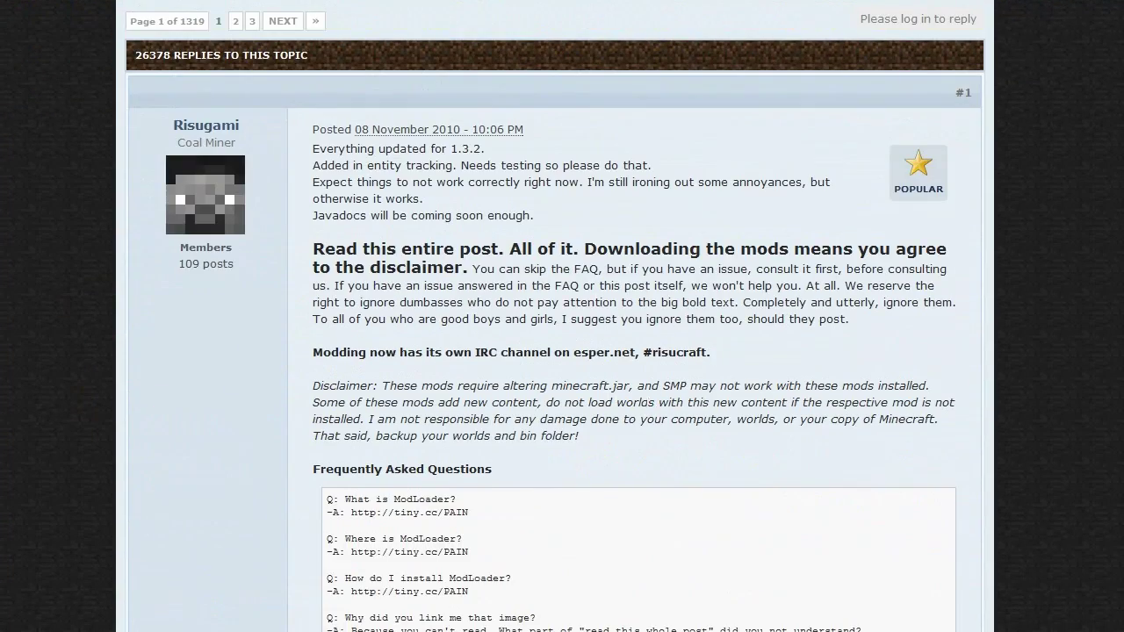
scroll(653, 400, down, 10)
scroll(655, 397, down, 7)
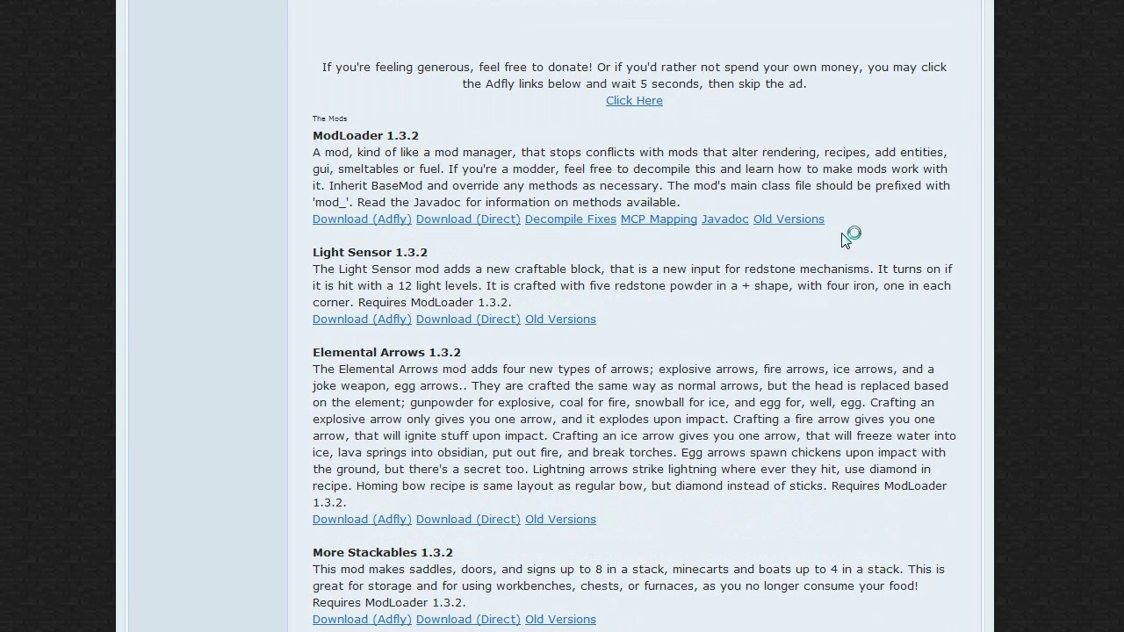
click(788, 221)
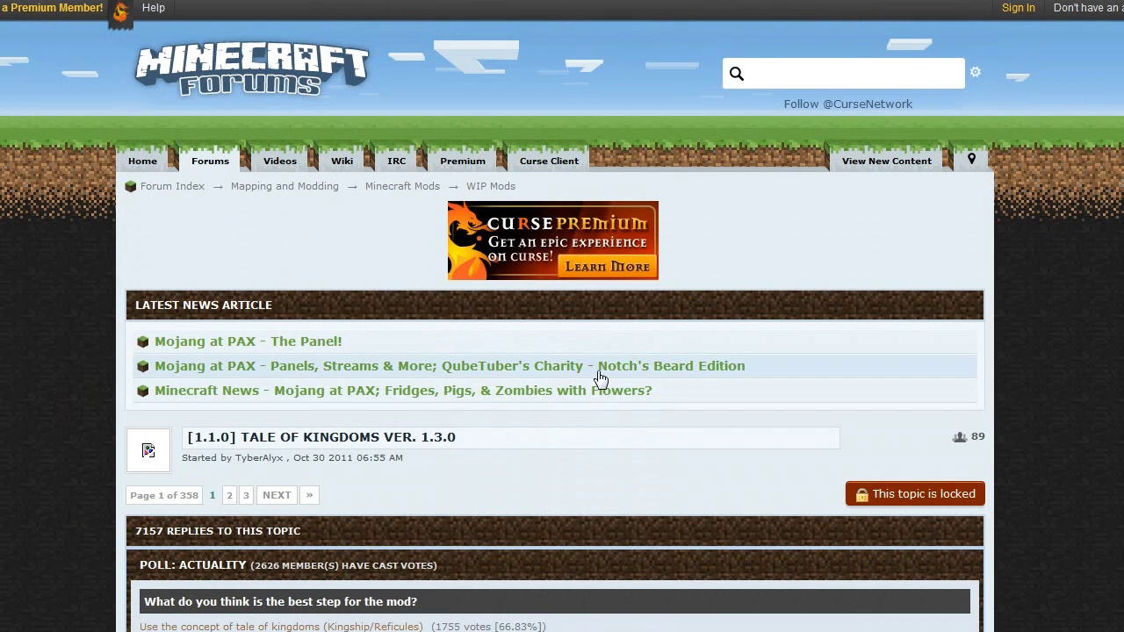
Step: Go back to Risugami's Mods, view the Death Chest 1.3.2 entry, then open ChickenBones Mods from history
scroll(710, 432, down, 1)
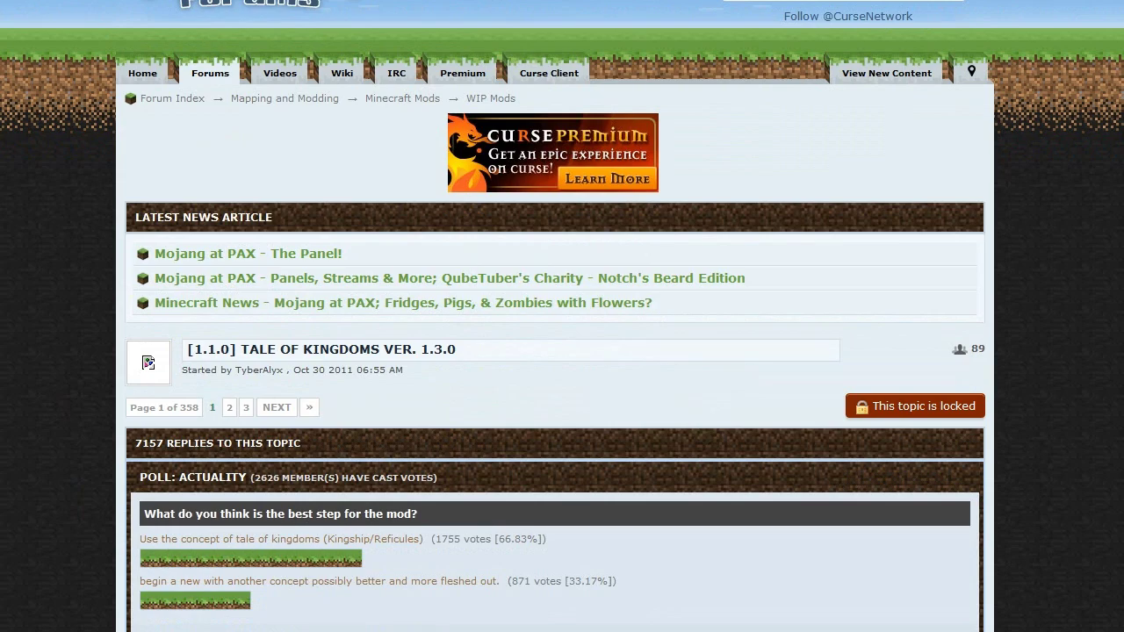
key(alt+Left)
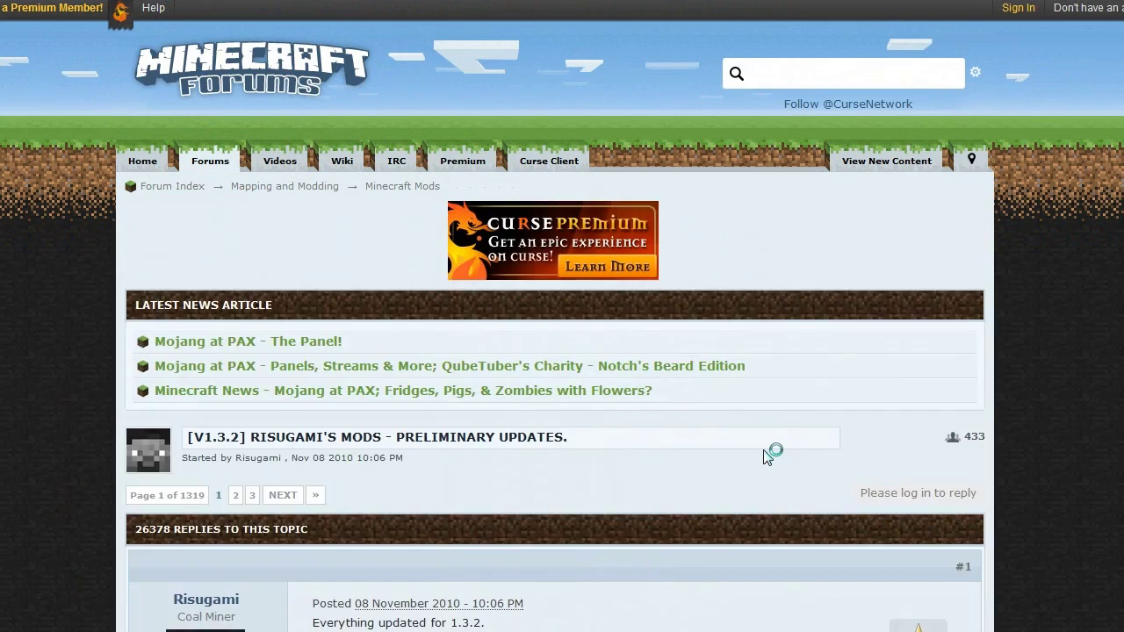
scroll(770, 451, down, 10)
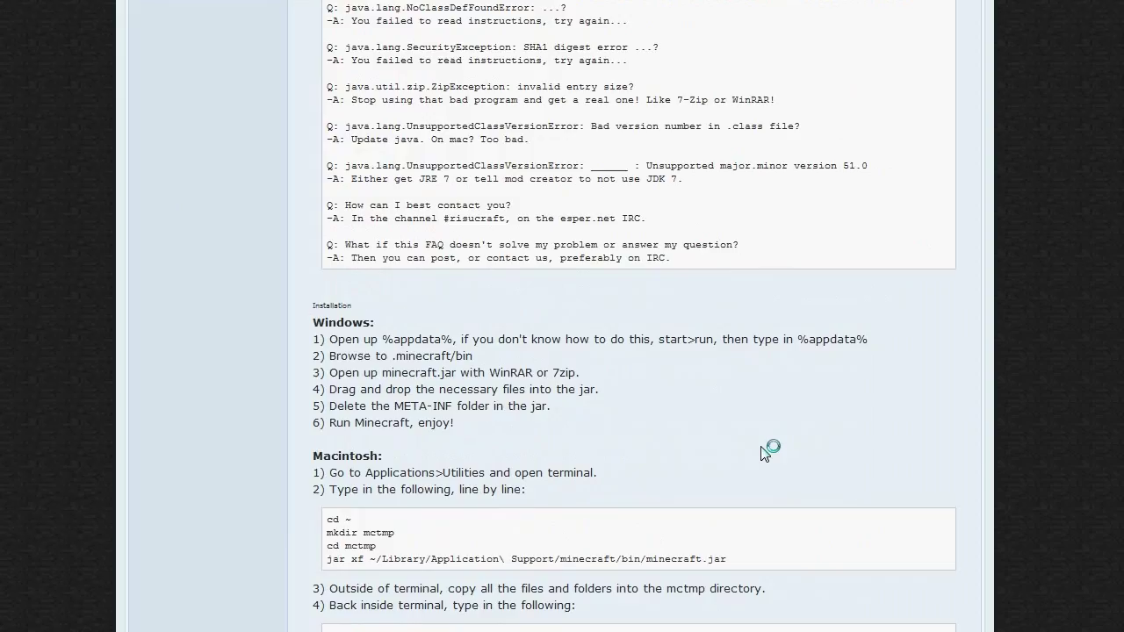
scroll(760, 433, down, 5)
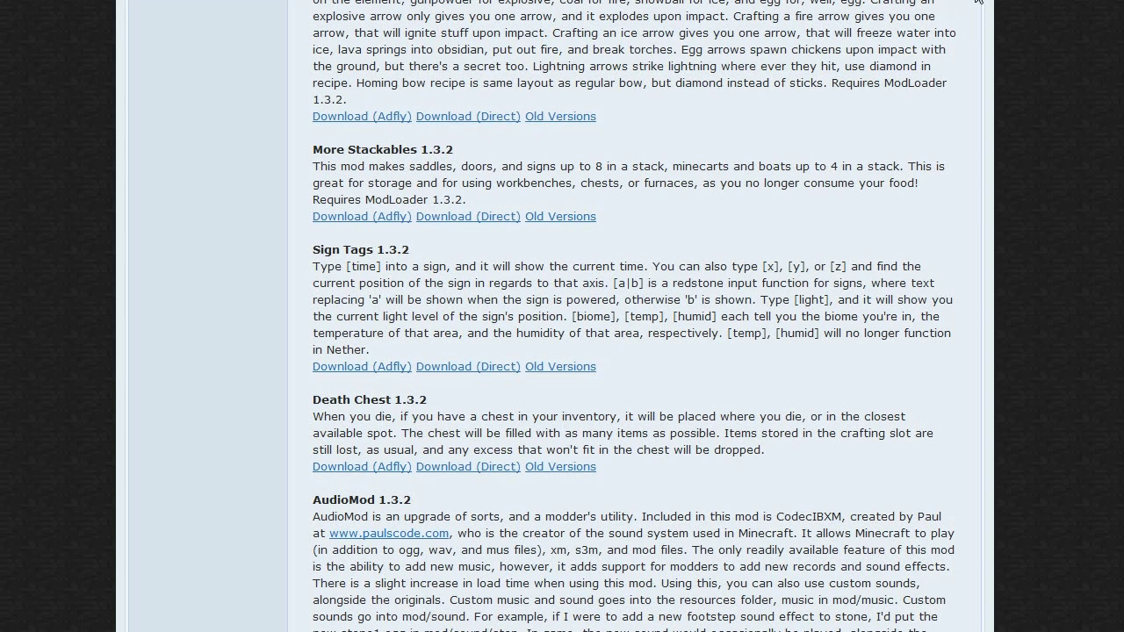
click(585, 1)
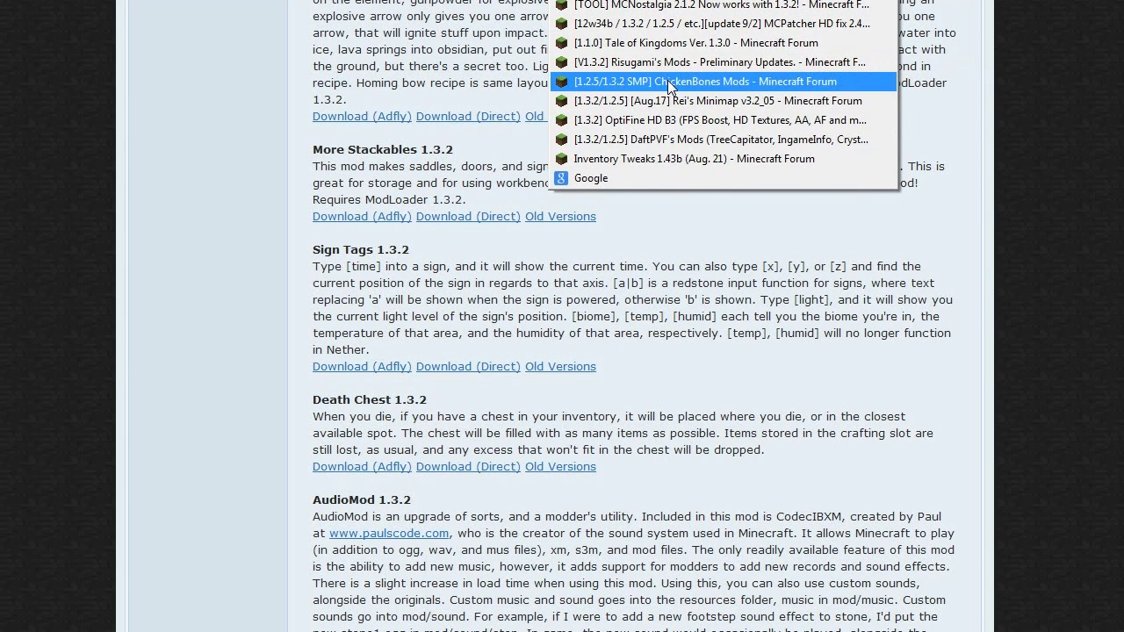
click(726, 82)
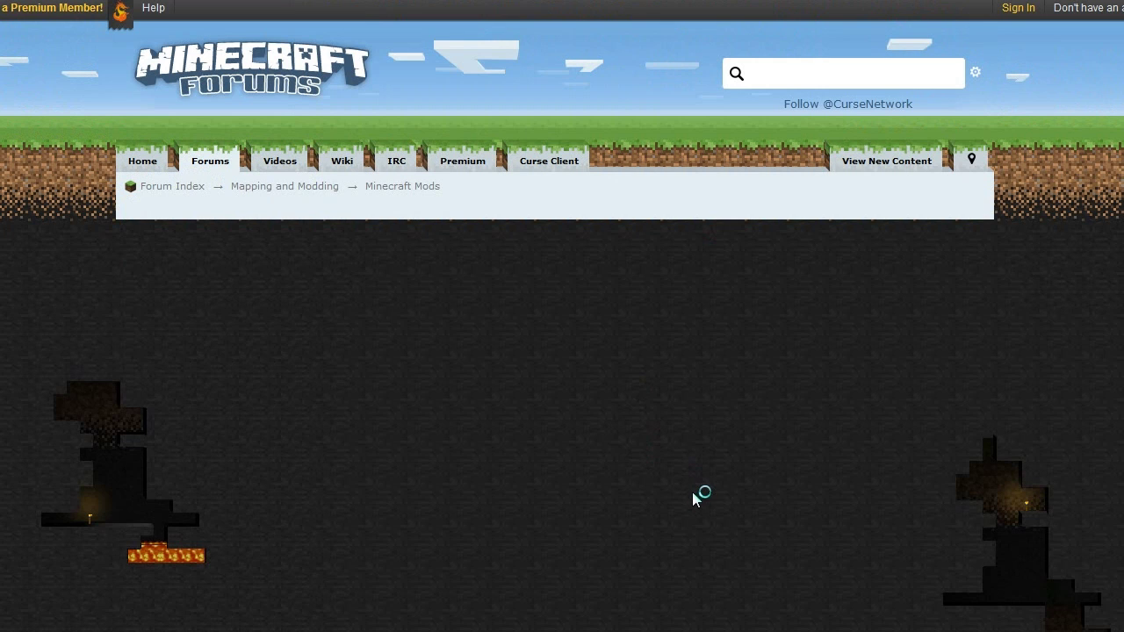
Step: Scroll the ChickenBones Mods topic and reveal the CodeChickenCore download details
scroll(700, 452, down, 7)
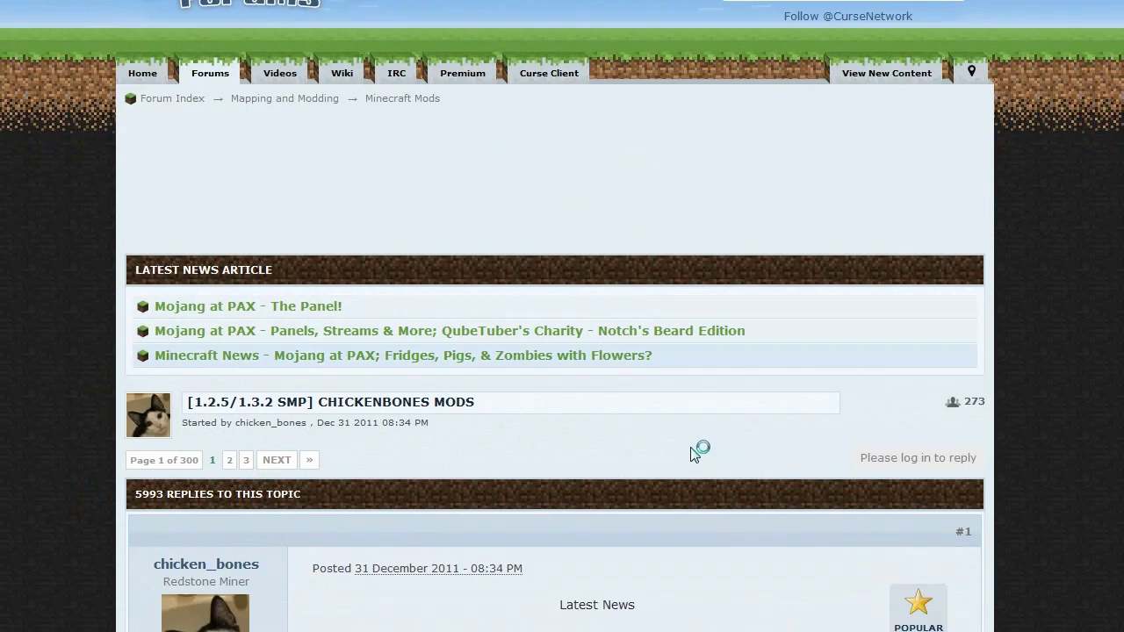
scroll(699, 451, down, 2)
scroll(694, 452, down, 3)
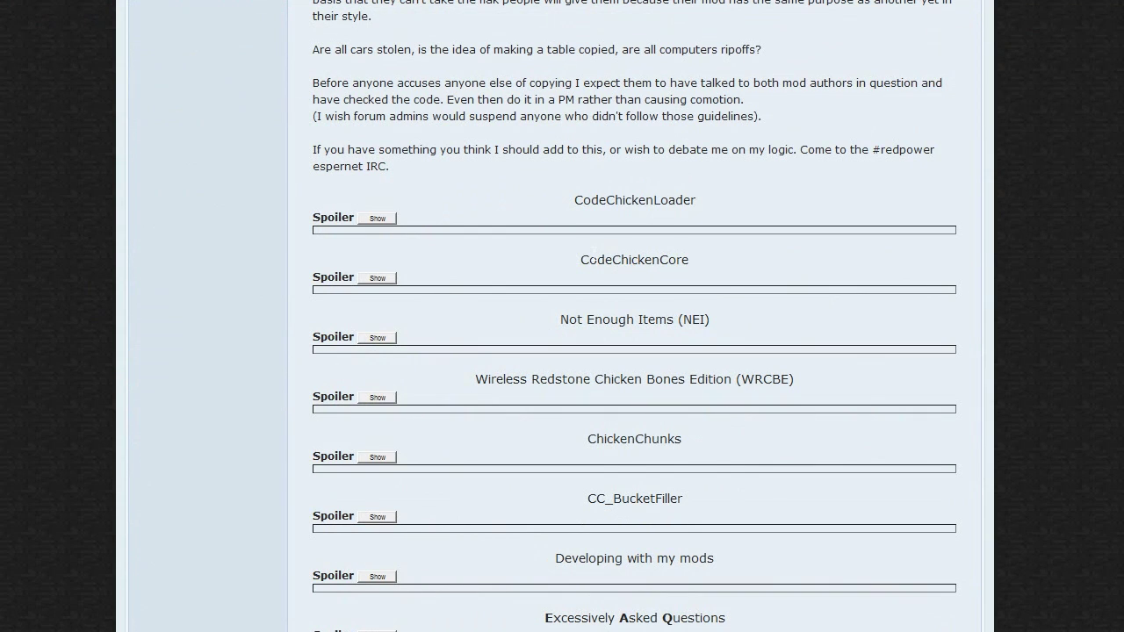
drag(581, 260, 725, 266)
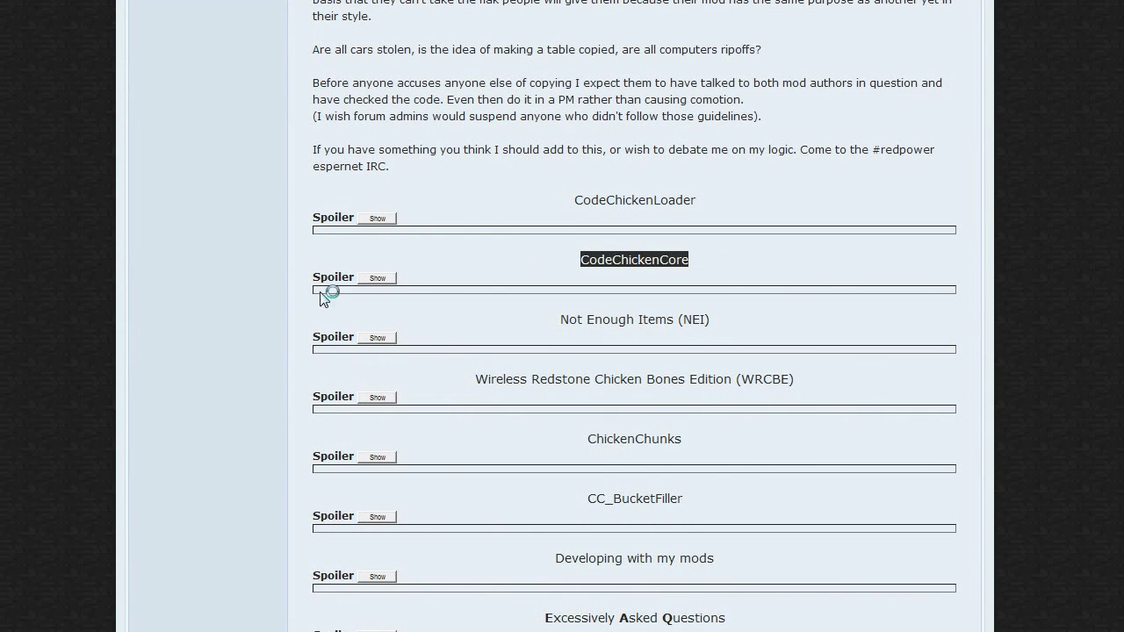
click(377, 278)
Step: Scroll down to ChickenBones' Old Versions link and open it
scroll(743, 378, down, 1)
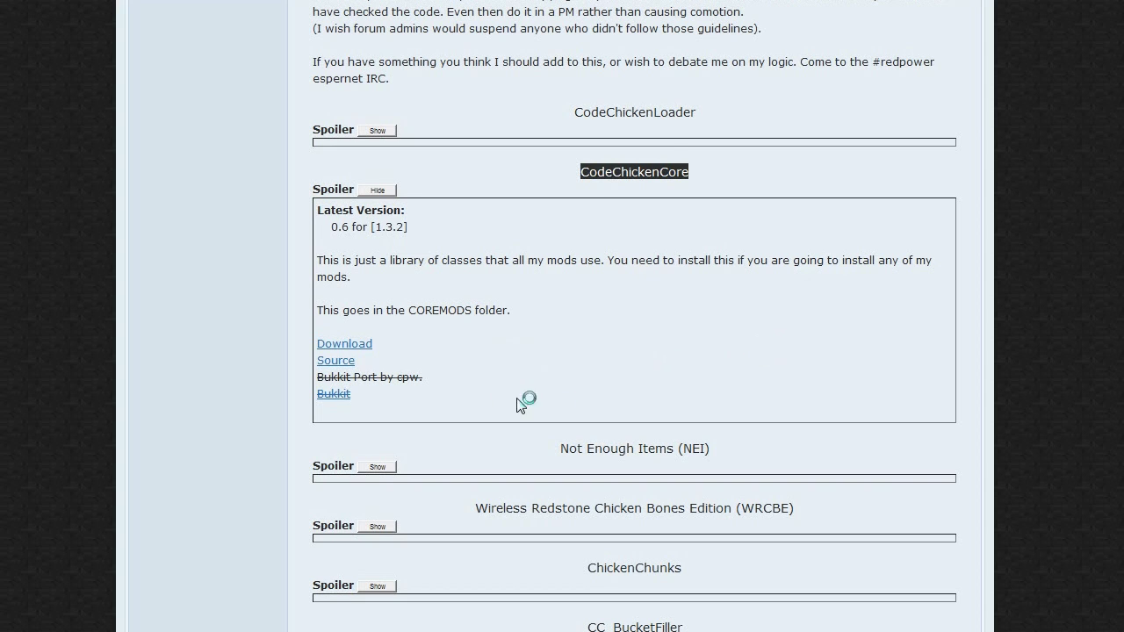
scroll(742, 380, down, 6)
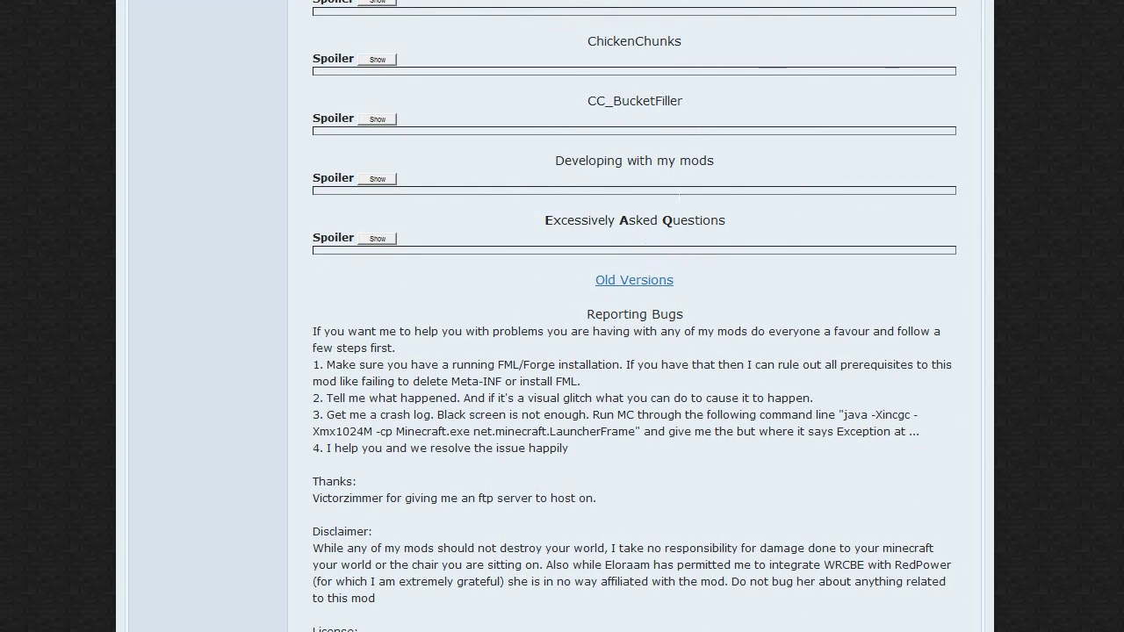
scroll(649, 294, up, 2)
scroll(649, 294, down, 2)
click(642, 290)
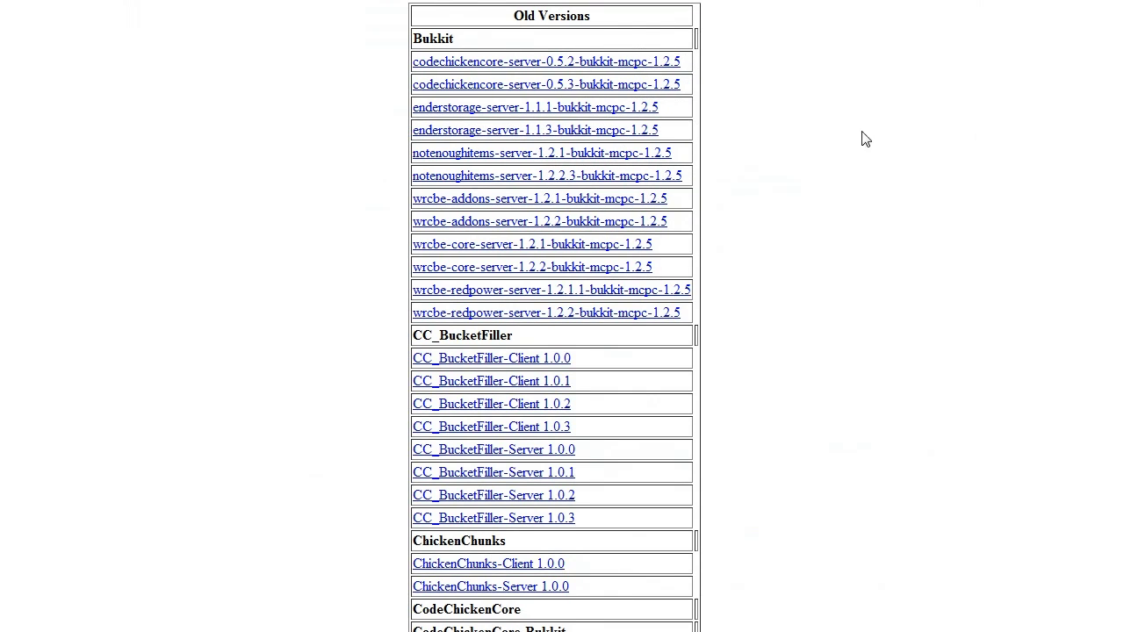
Step: Look through the CodeChickenCore and NotEnoughItems old releases, then switch to the Minecraft folder window
scroll(817, 140, down, 3)
scroll(526, 149, down, 4)
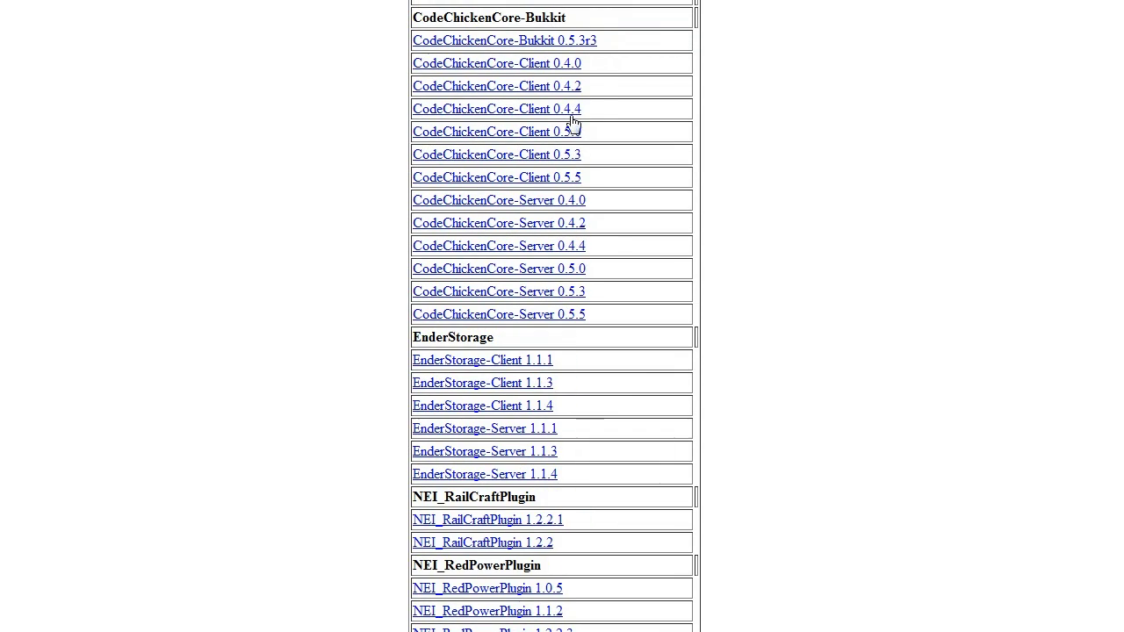
scroll(514, 288, up, 3)
scroll(514, 288, down, 7)
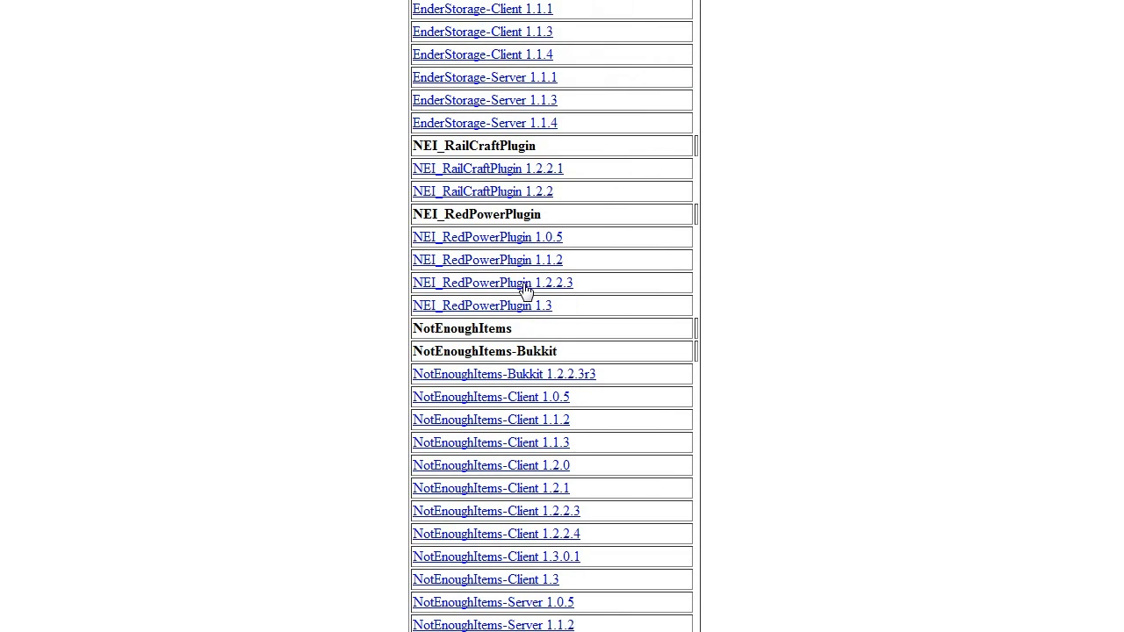
scroll(713, 376, up, 10)
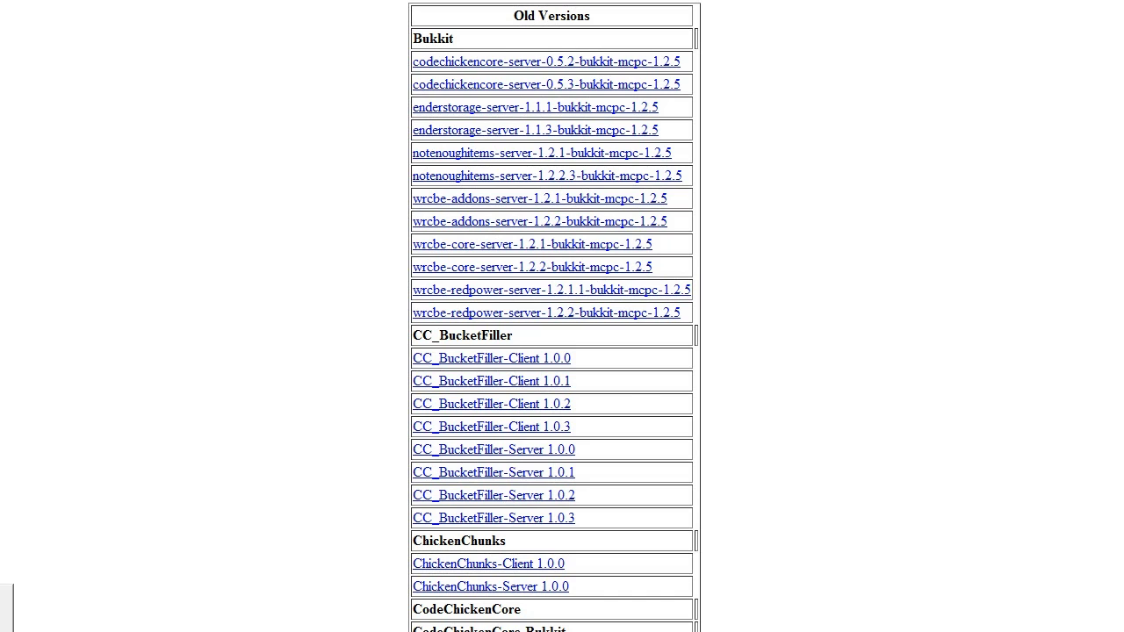
key(alt+Tab)
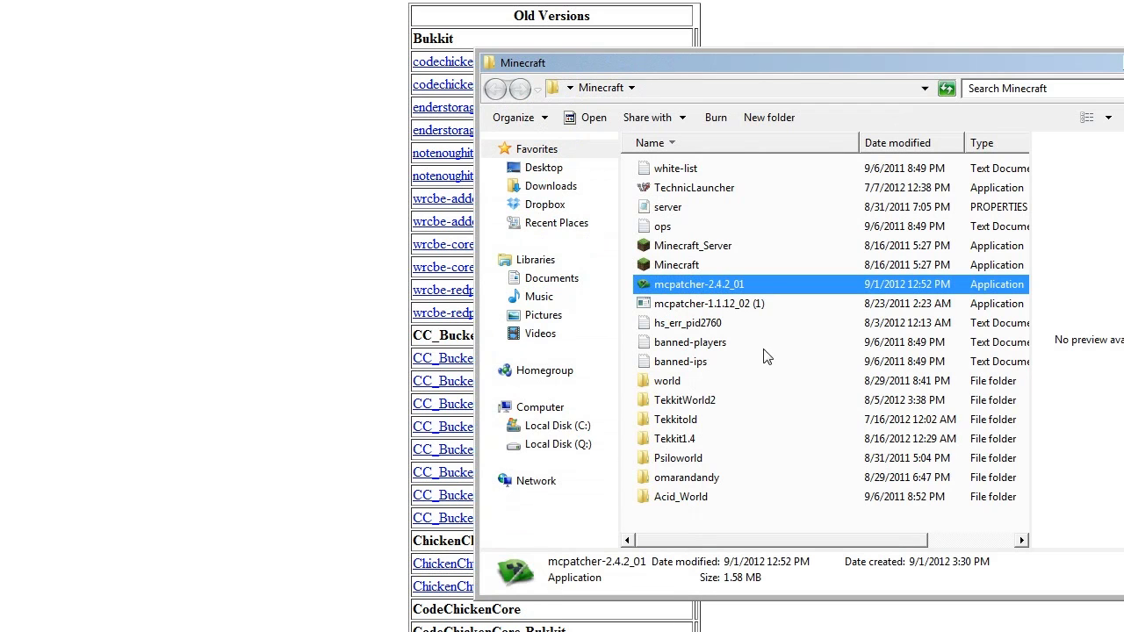
Step: Run mcpatcher-2.4.2_01 past the security warning, close the Minecraft folder, and minimize the patcher
double_click(672, 287)
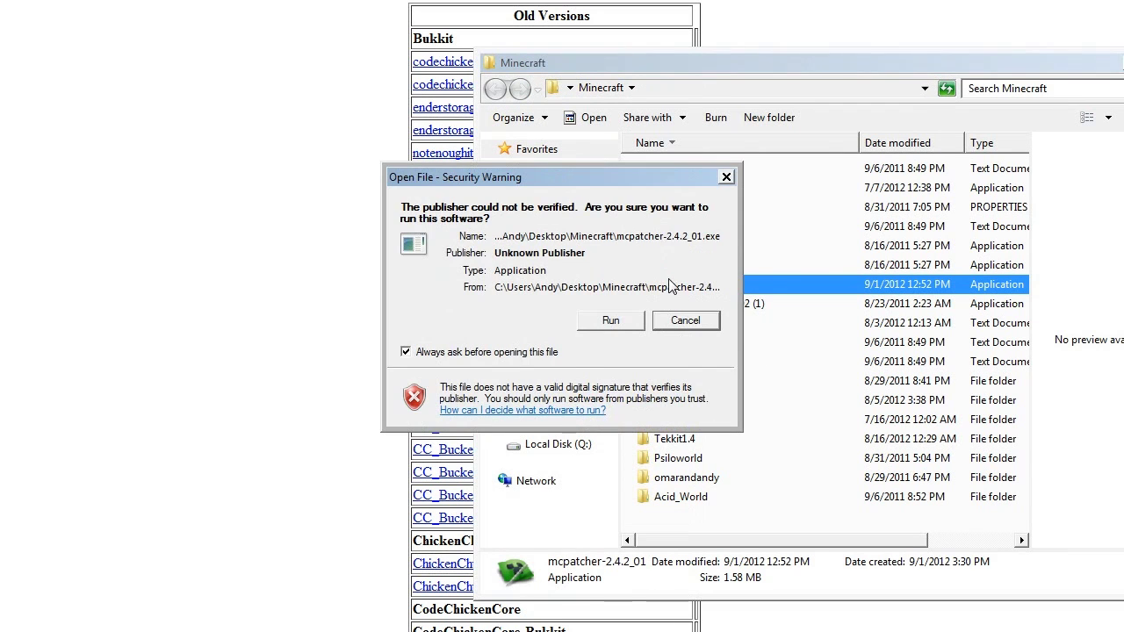
click(614, 322)
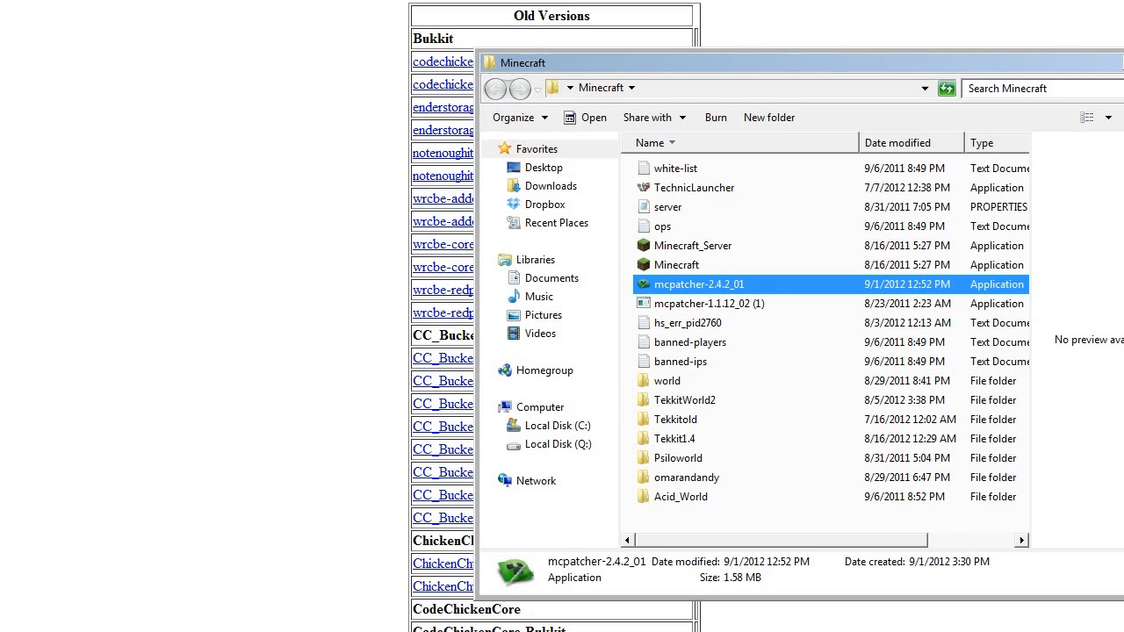
key(alt+F4)
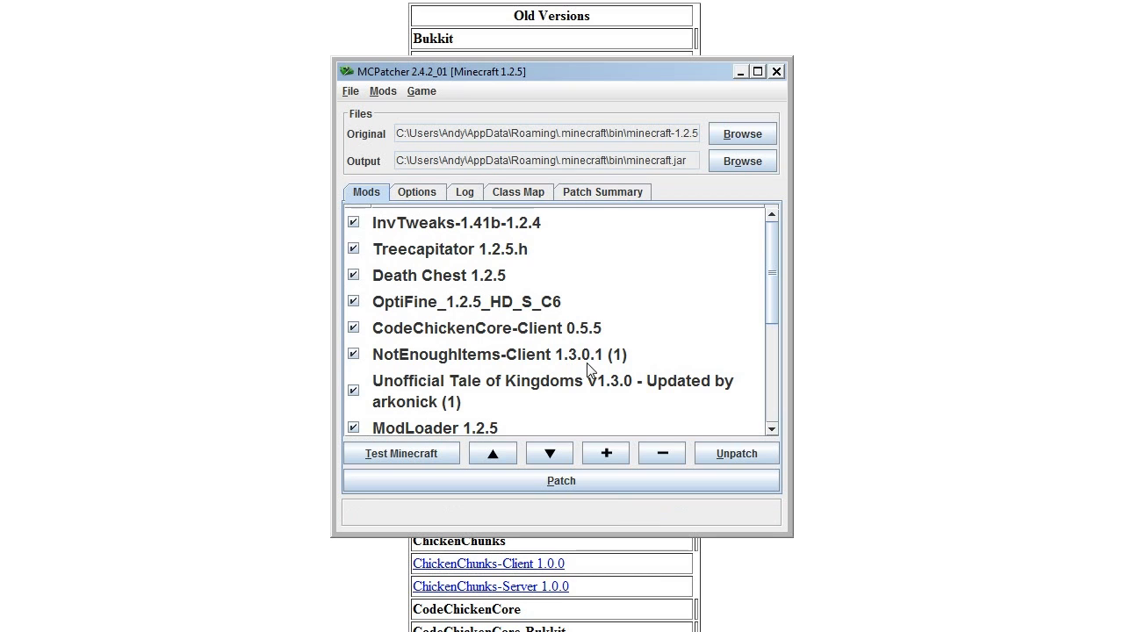
click(740, 72)
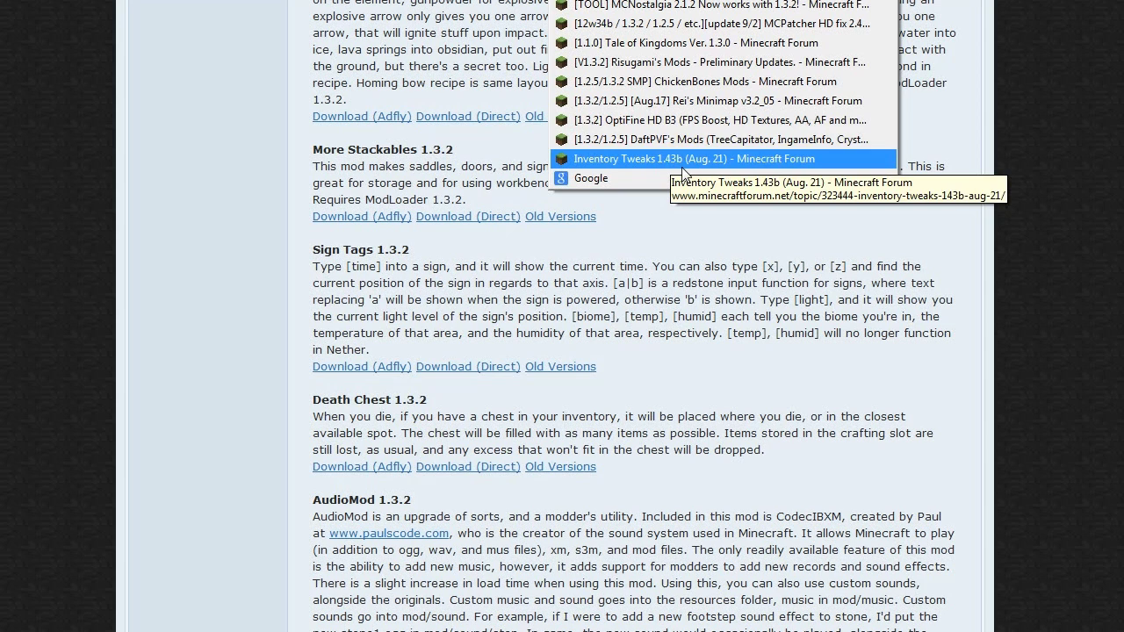
Step: Open the OptiFine HD B3 thread and mark the OptiFine HD C6 Smooth for 1.2.5 heading
click(678, 120)
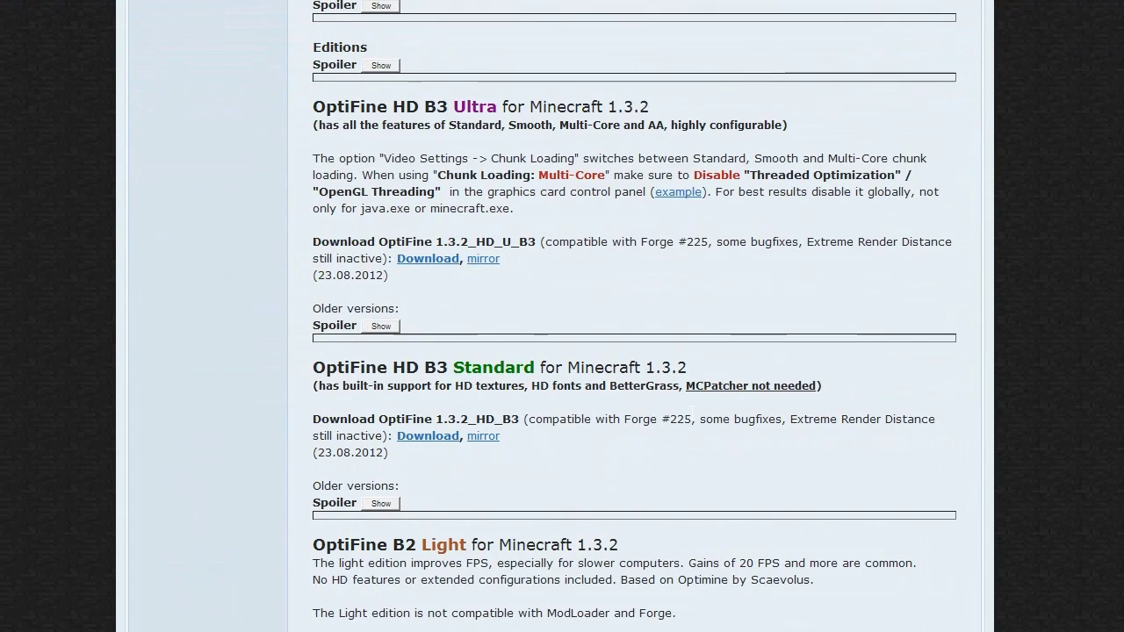
scroll(691, 411, down, 3)
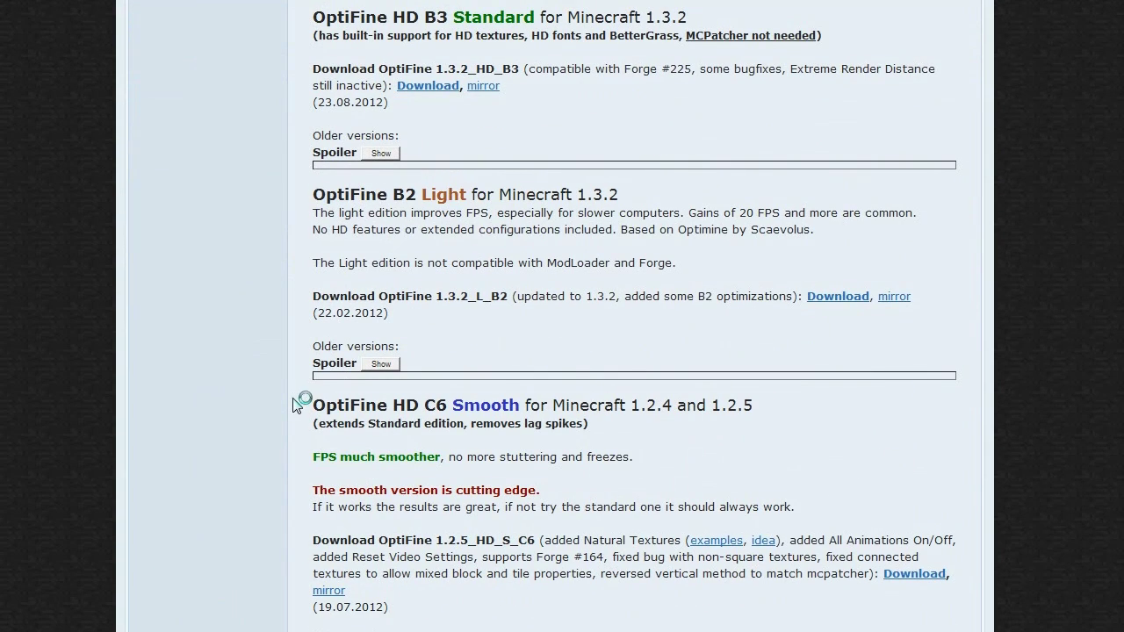
drag(339, 405, 751, 414)
click(620, 429)
Step: Scroll through the OptiFine thread and back up, then open Rei's Minimap thread from history
scroll(897, 454, down, 2)
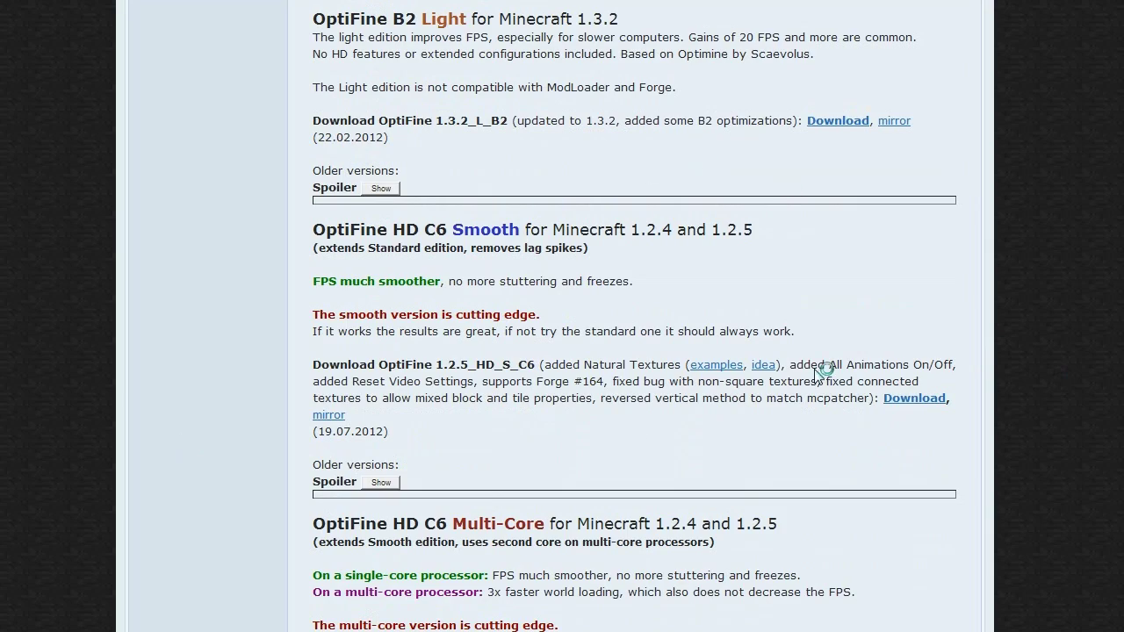
scroll(697, 396, down, 1)
scroll(694, 401, up, 10)
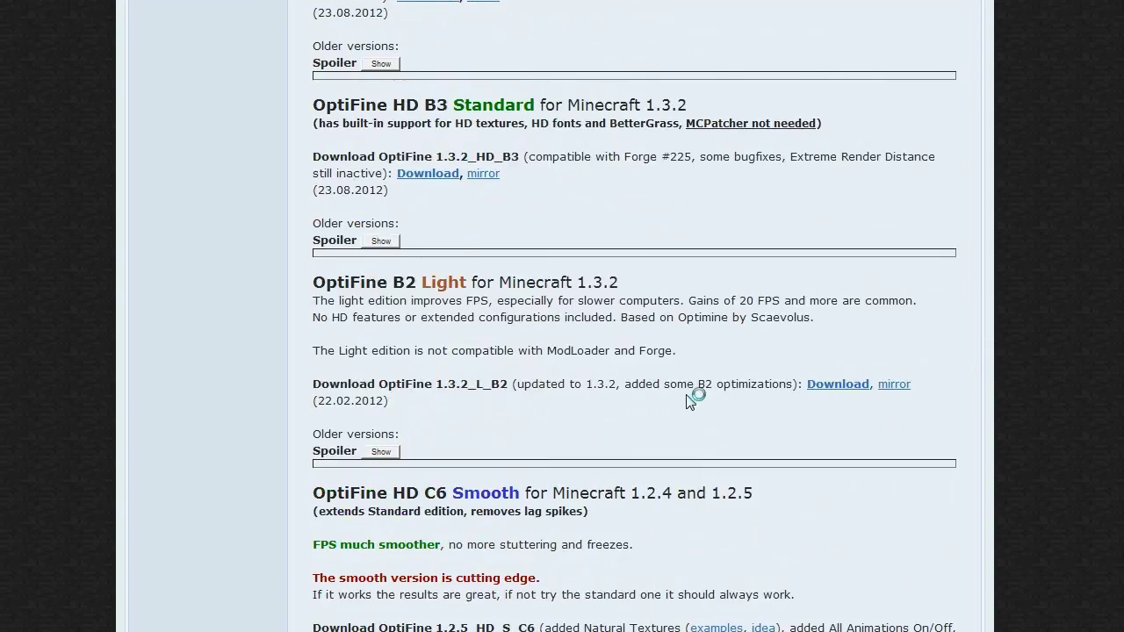
scroll(686, 409, up, 1)
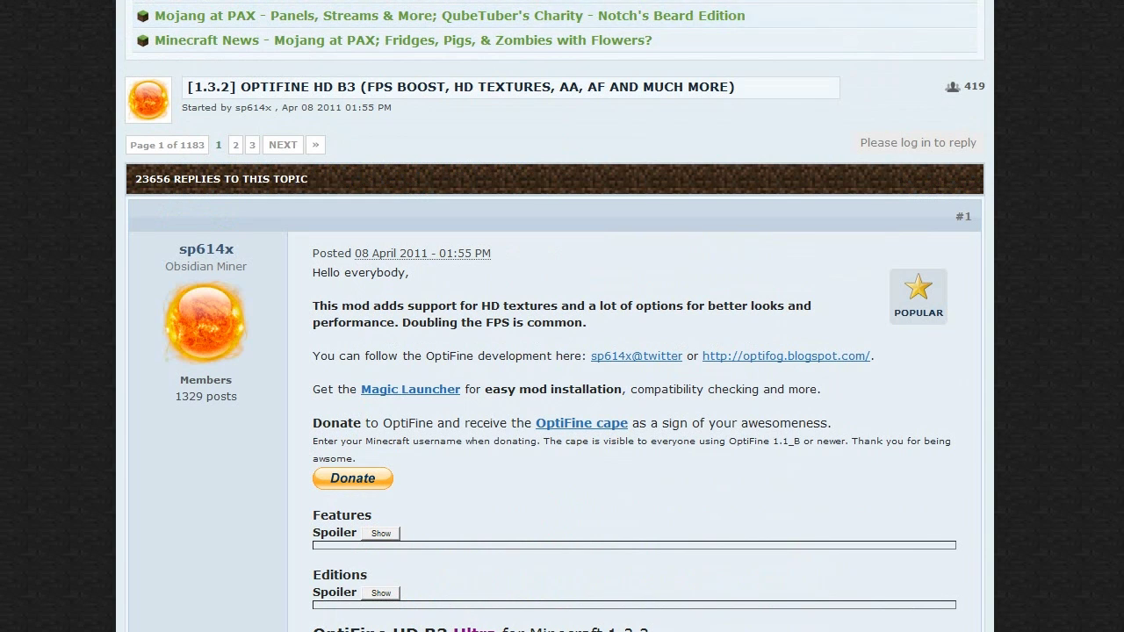
click(649, 0)
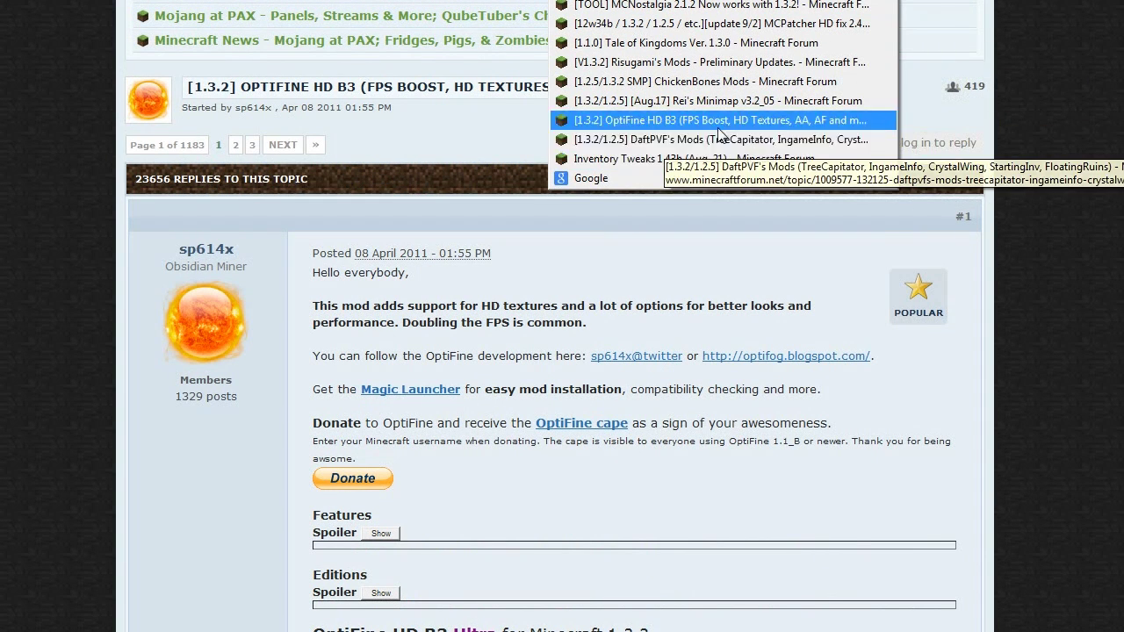
click(709, 102)
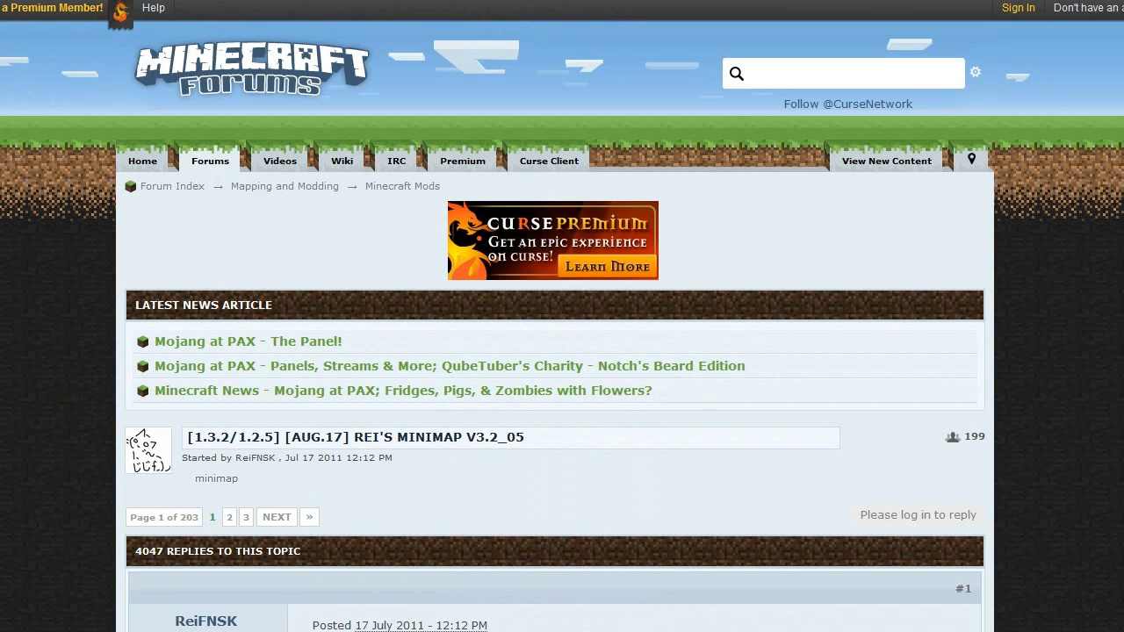
Step: Scroll Rei's Minimap thread to its downloads with v3.2_05 for 1.2.5, then open Inventory Tweaks
scroll(689, 360, down, 3)
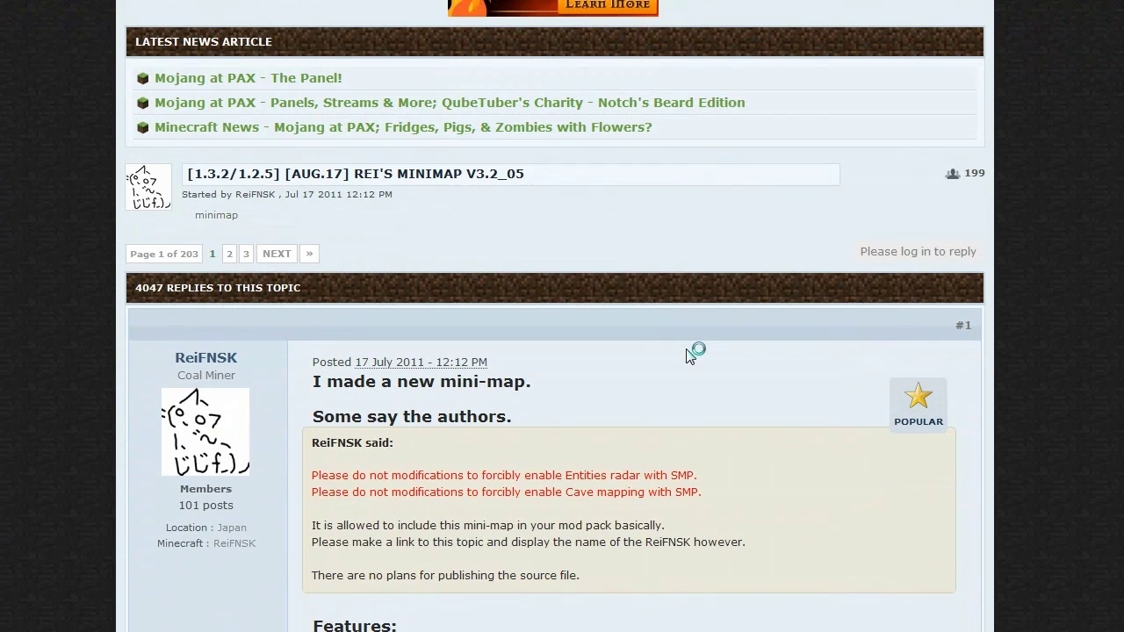
scroll(685, 342, down, 3)
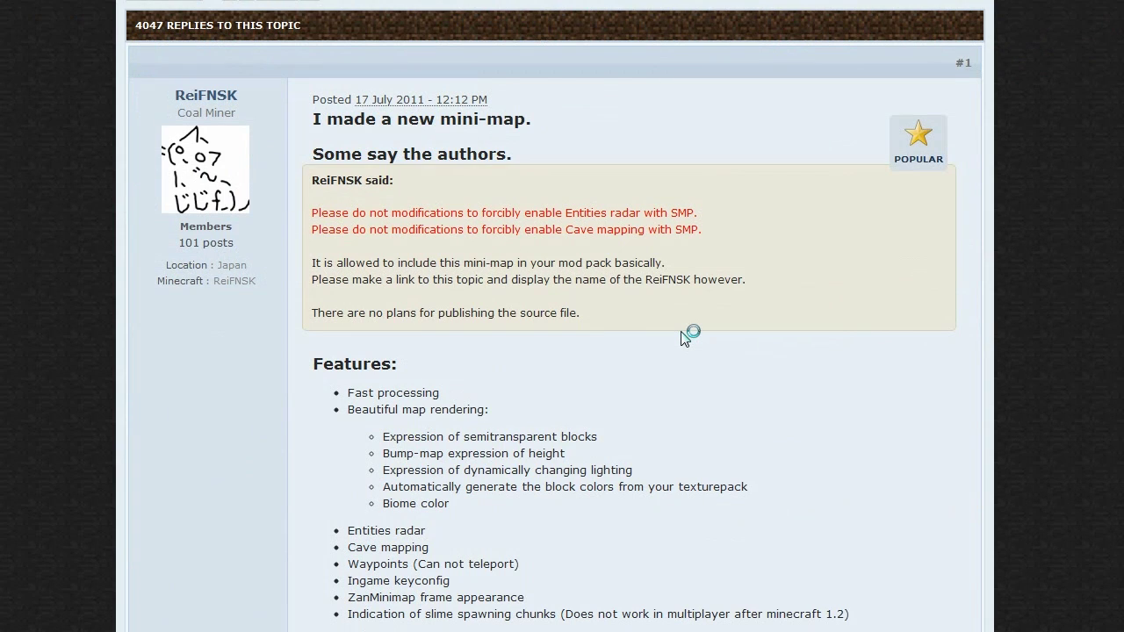
scroll(685, 338, down, 2)
scroll(684, 338, down, 1)
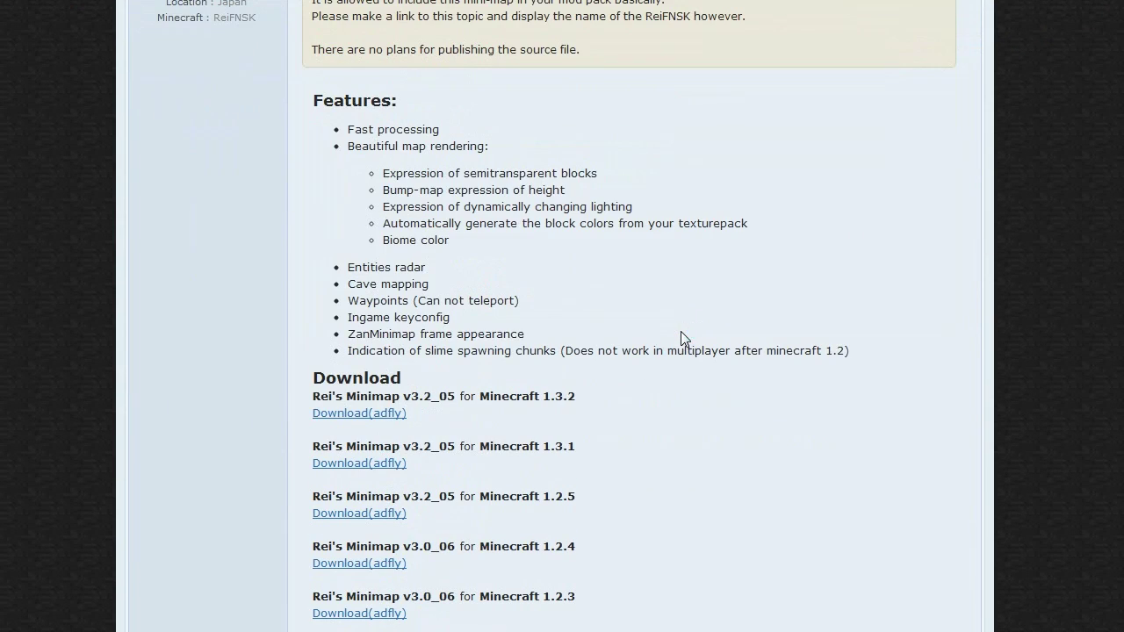
scroll(685, 339, down, 2)
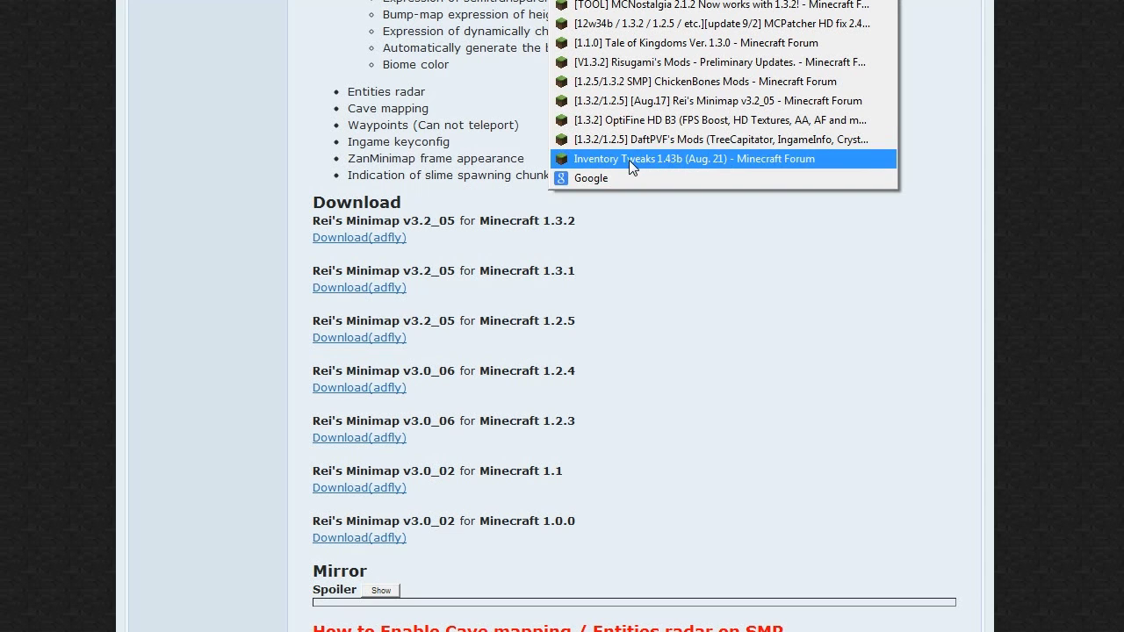
click(629, 160)
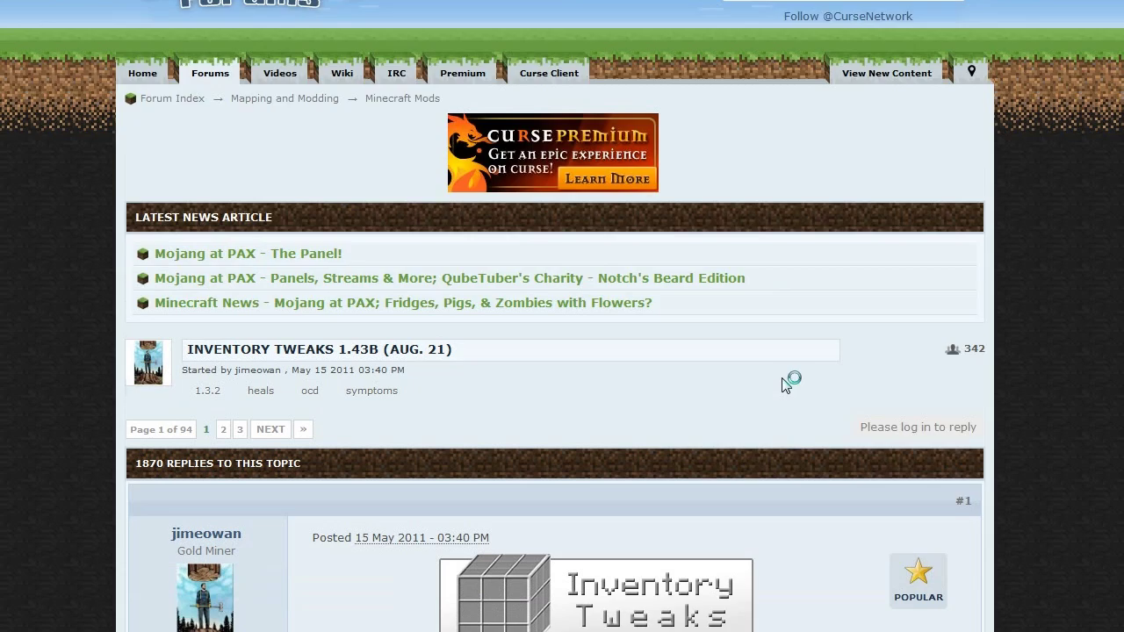
Step: Scroll the Inventory Tweaks 1.43b post down to its downloads, including v1.41b for 1.2.4/1.2.5
scroll(786, 385, down, 4)
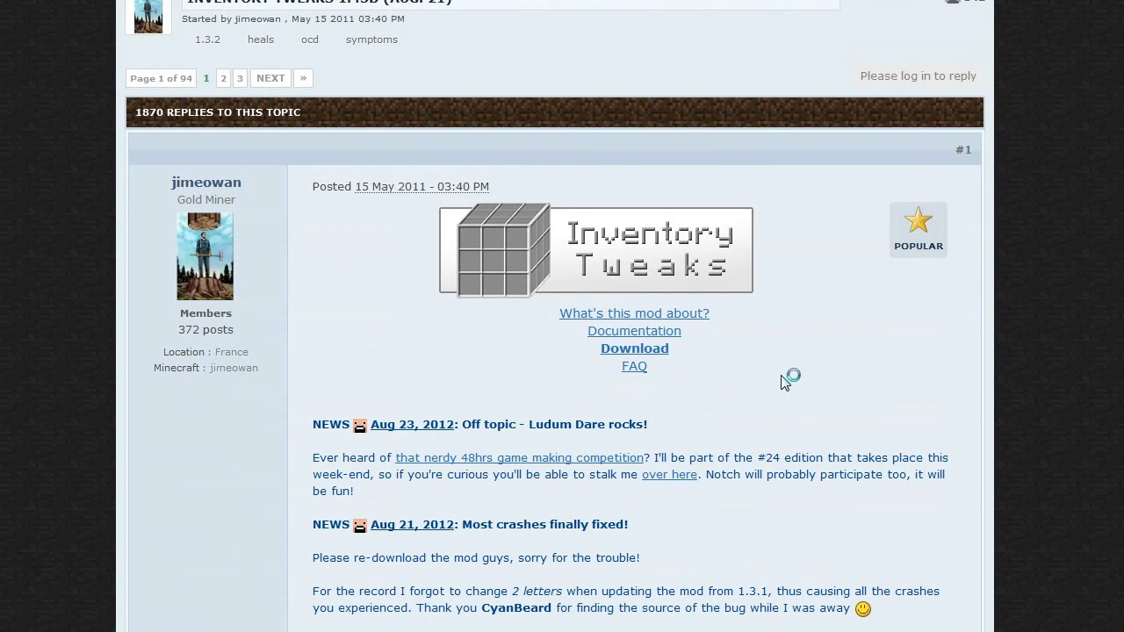
scroll(785, 382, down, 3)
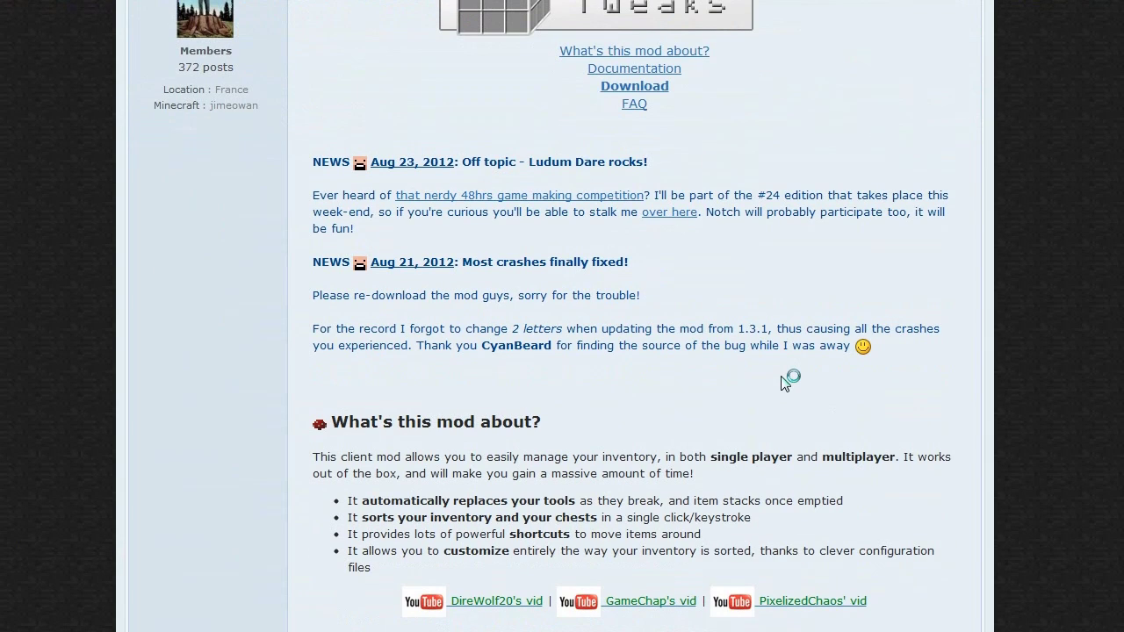
scroll(785, 381, down, 5)
scroll(746, 417, down, 2)
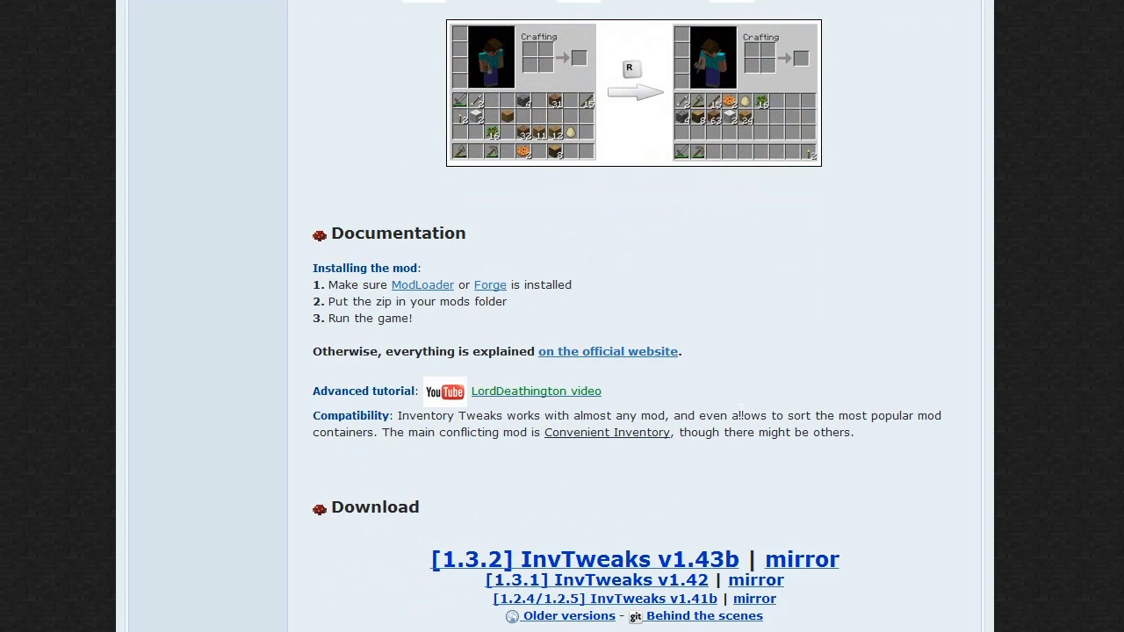
scroll(740, 416, down, 2)
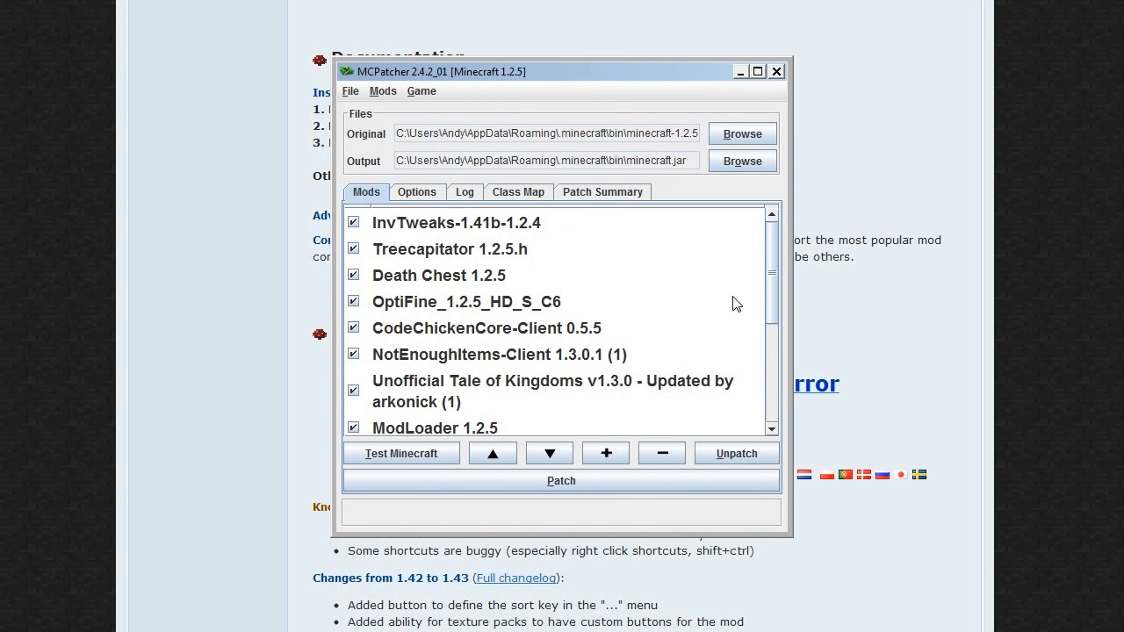
Step: Scroll MCPatcher's Mods list down and back to the top, showing InvTweaks, ReiMinimap and OptiFine C6 Smooth
scroll(774, 256, down, 3)
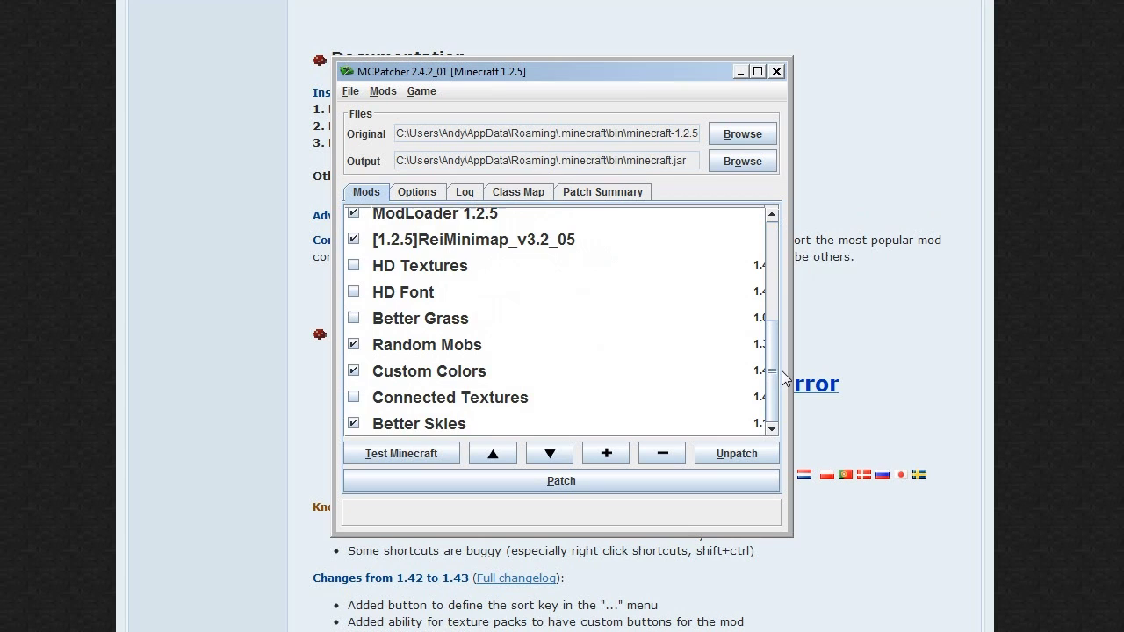
scroll(773, 256, up, 3)
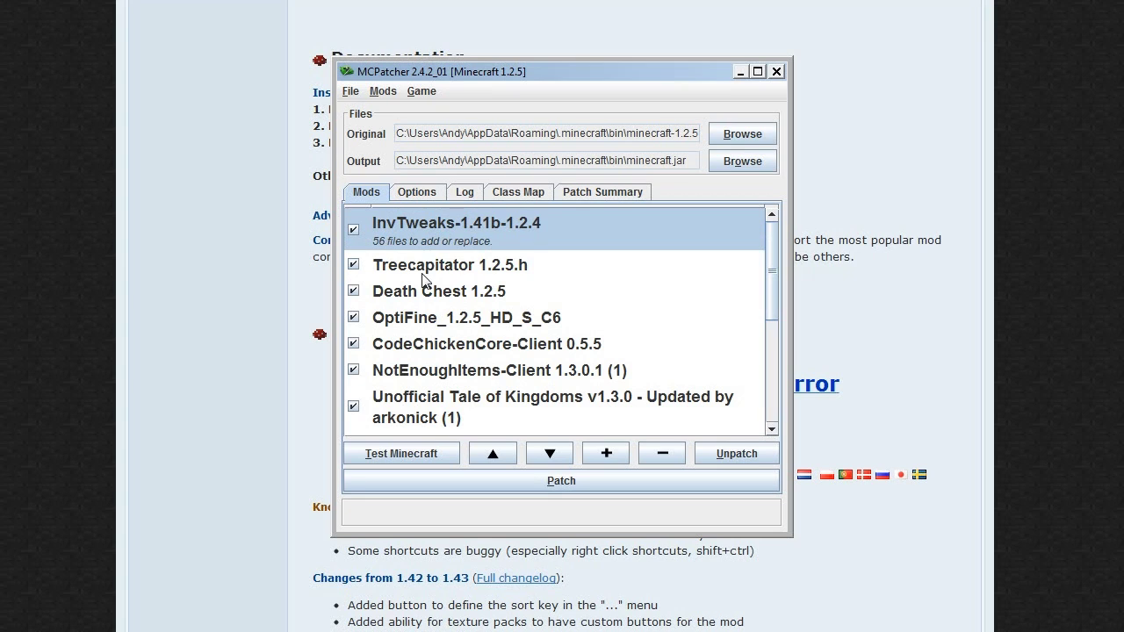
Step: Start adding a mod zip and compare the ReiMinimap, CodeChickenCore, Death Chest and InvTweaks zips
click(606, 454)
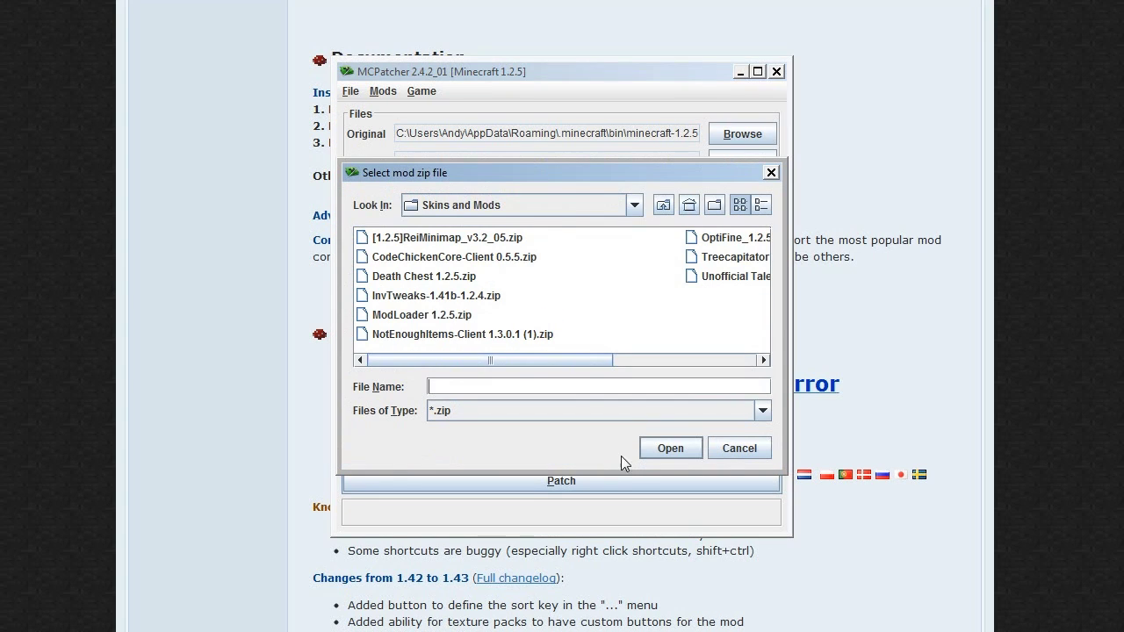
drag(473, 361, 420, 352)
click(457, 239)
click(455, 260)
click(446, 279)
click(446, 243)
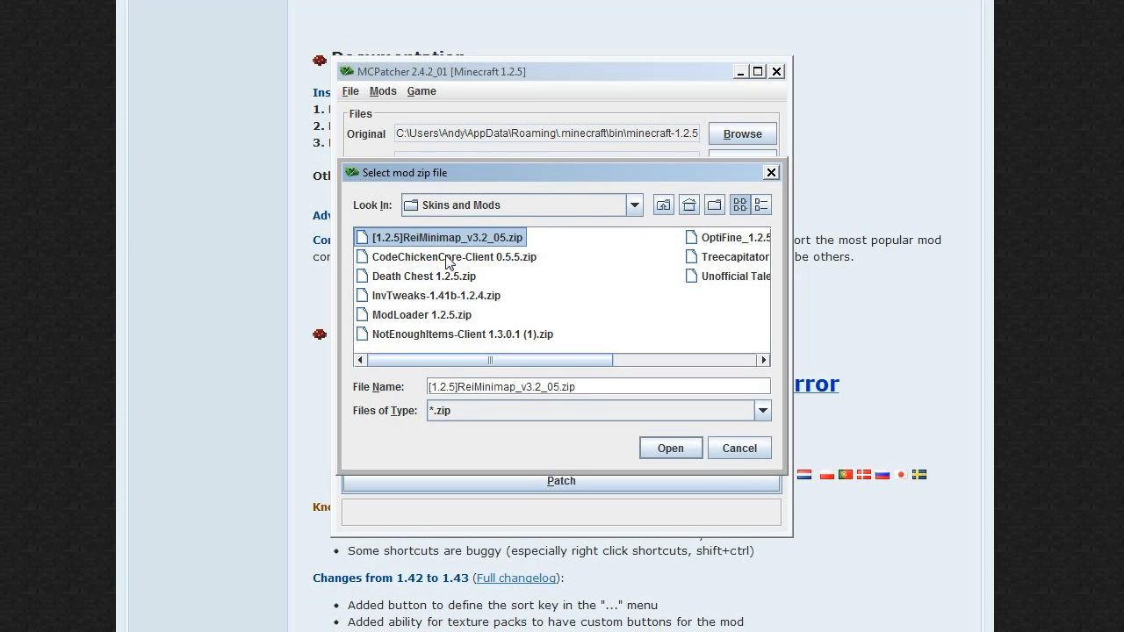
click(447, 257)
click(447, 244)
click(446, 258)
click(440, 279)
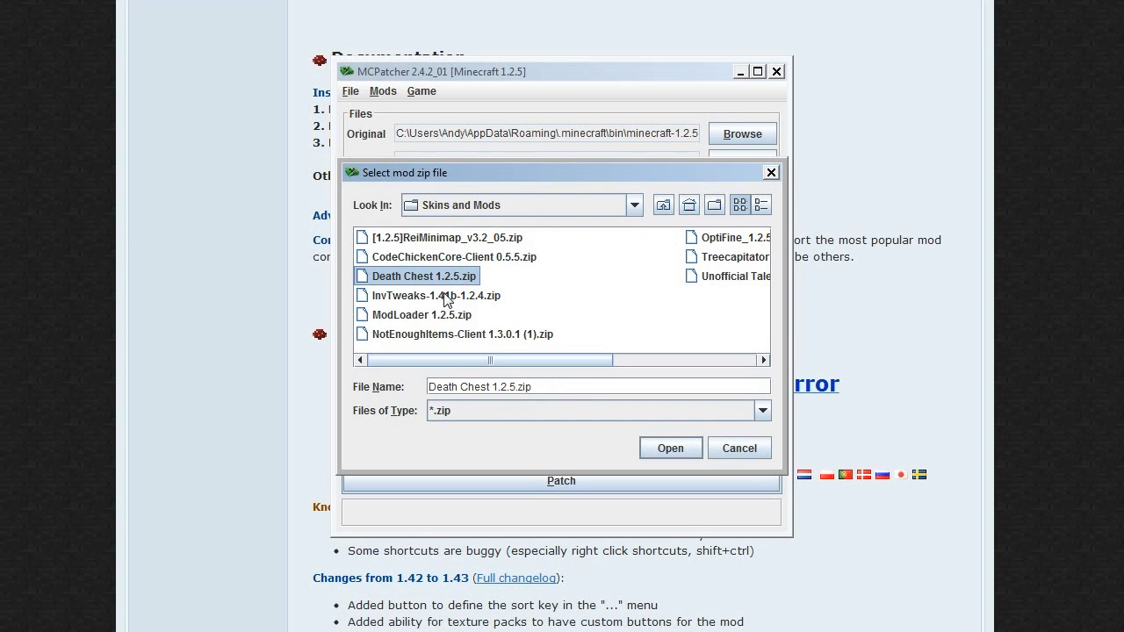
click(455, 296)
click(451, 258)
click(474, 239)
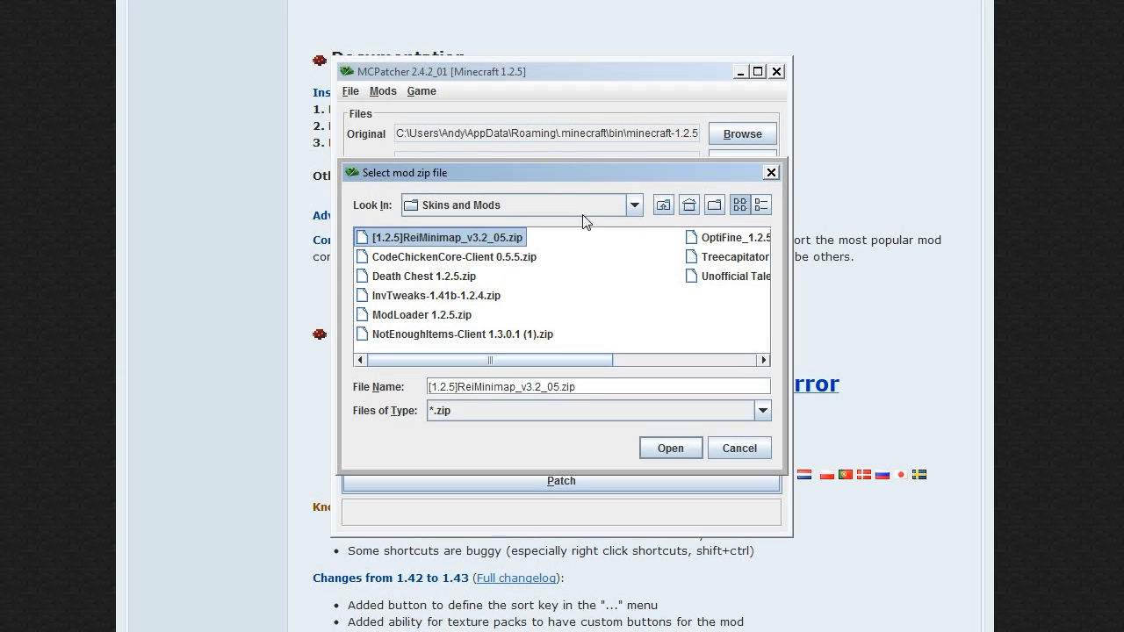
Step: Check the folders above Skins and Mods, then stay in the Skins and Mods folder
click(634, 206)
scroll(641, 283, up, 2)
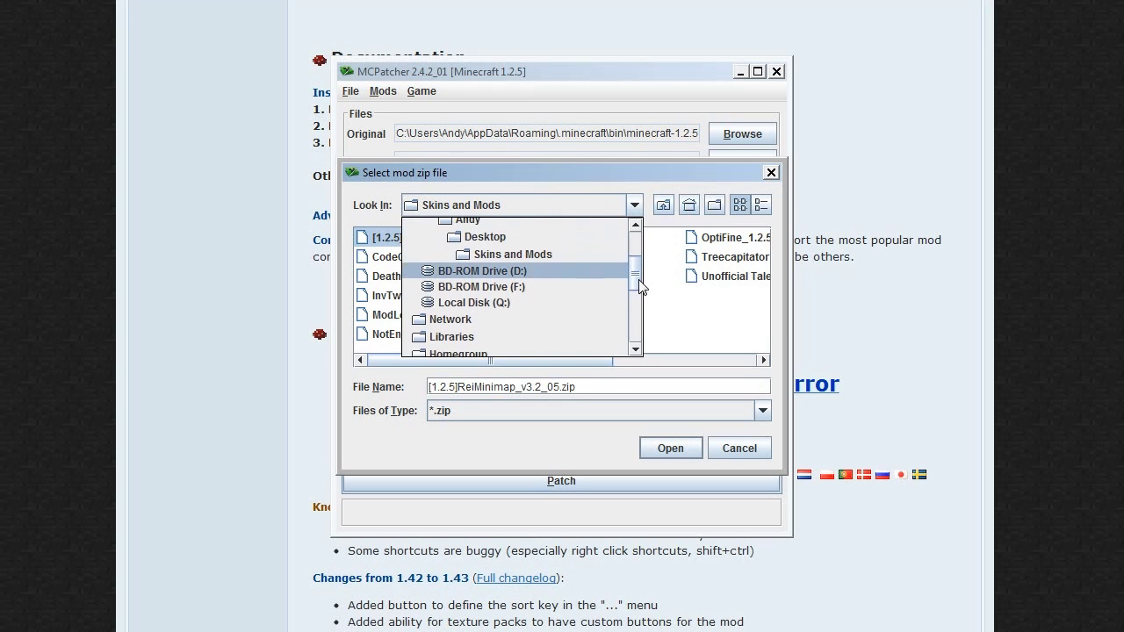
mouse_move(640, 275)
mouse_down()
mouse_move(641, 263)
mouse_move(640, 275)
mouse_up()
click(507, 300)
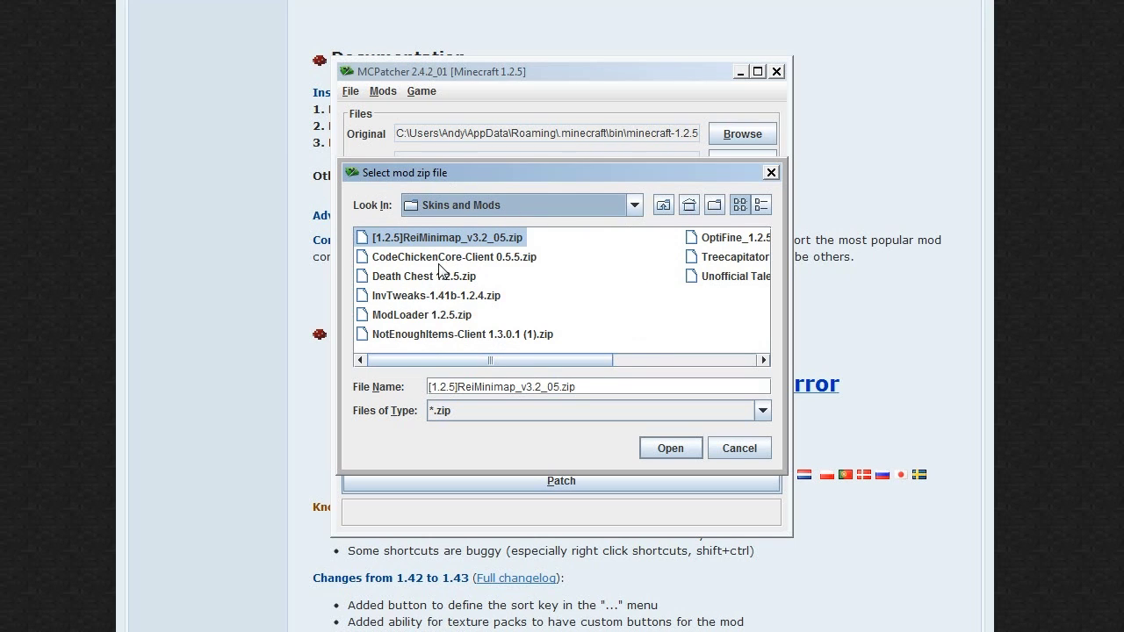
Step: Select [1.2.5]ReiMinimap_v3.2_05.zip and add it to the mod list
right_click(431, 239)
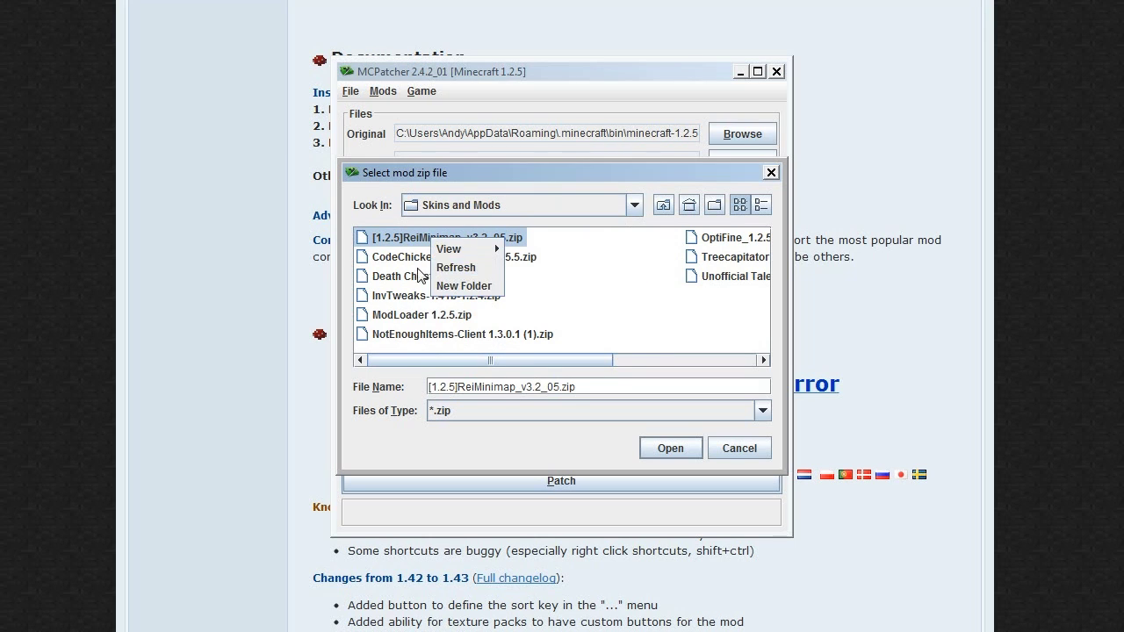
click(420, 260)
click(425, 246)
click(428, 257)
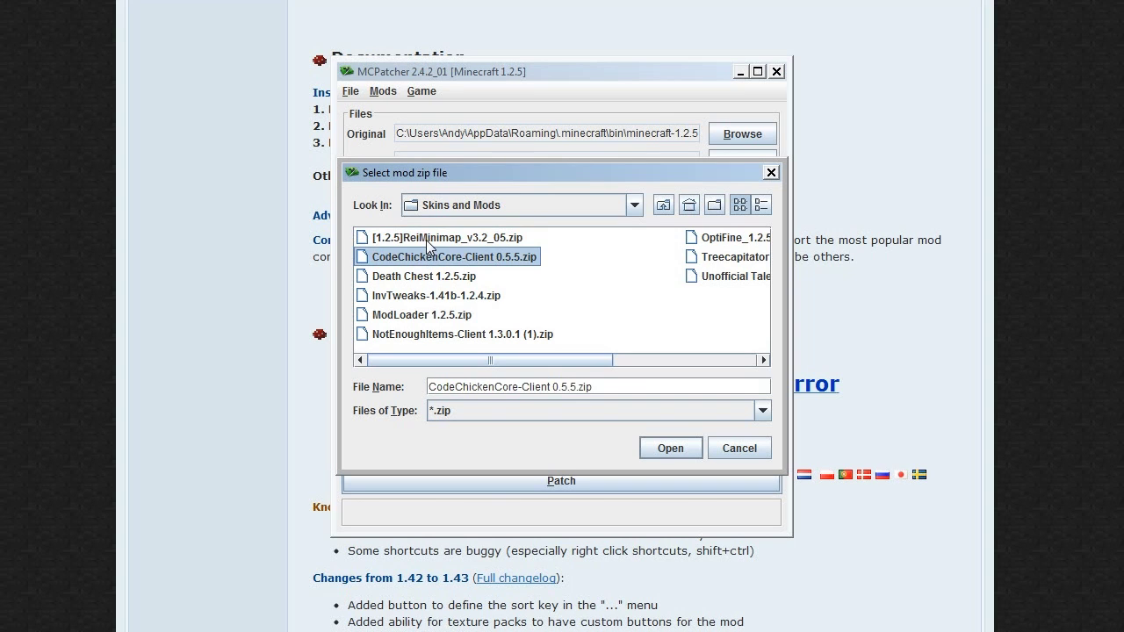
click(428, 242)
click(433, 258)
click(433, 276)
click(435, 241)
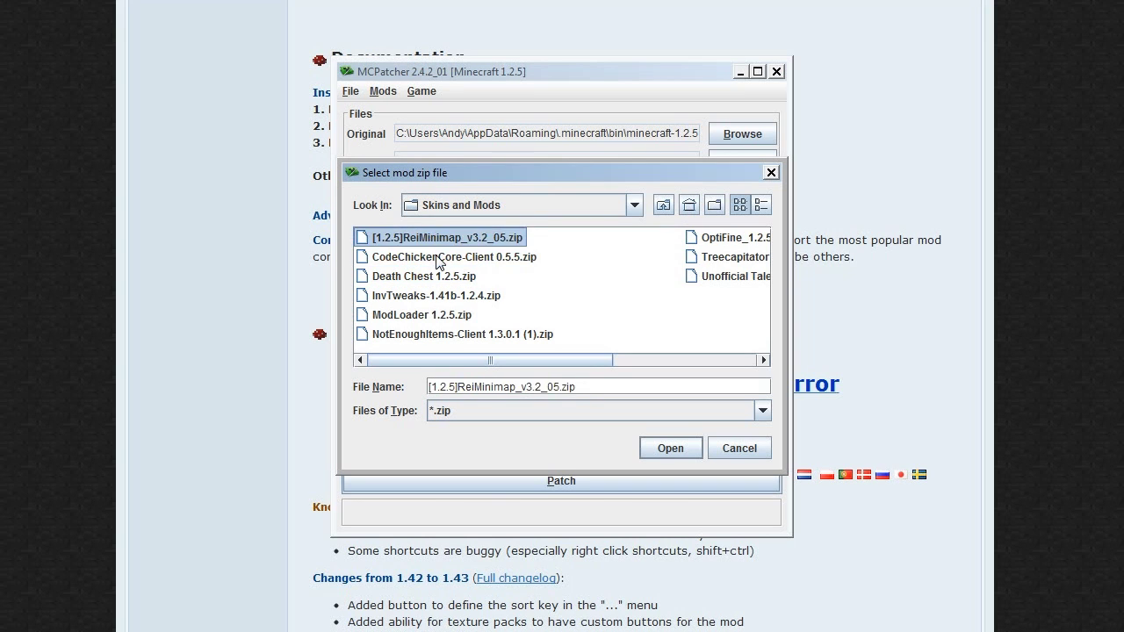
click(441, 260)
click(446, 241)
click(700, 445)
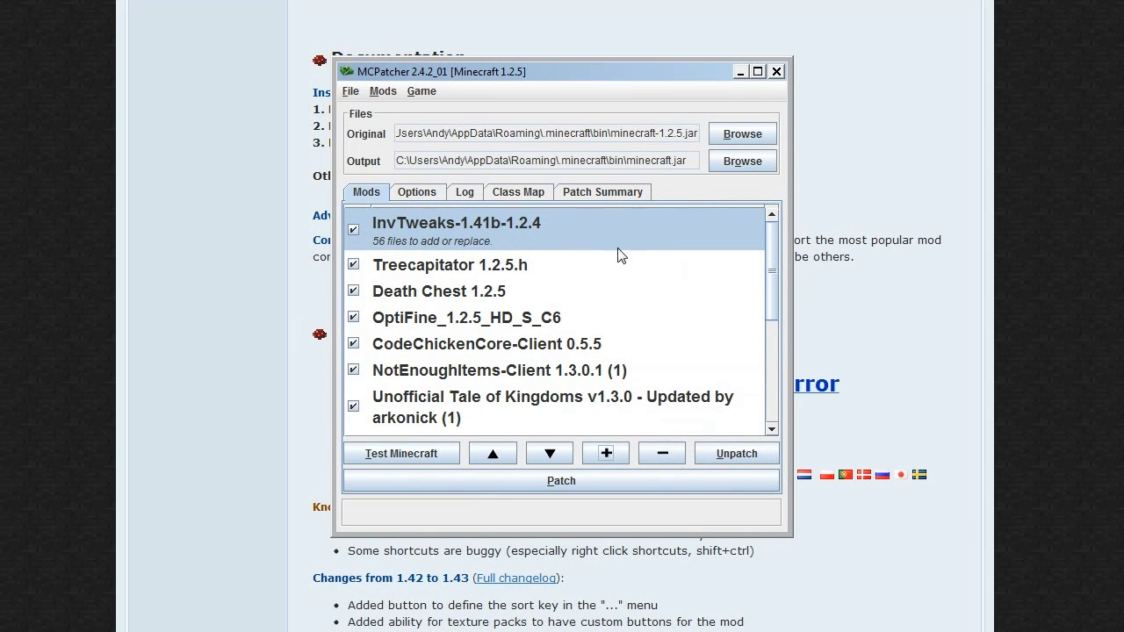
drag(780, 251, 776, 400)
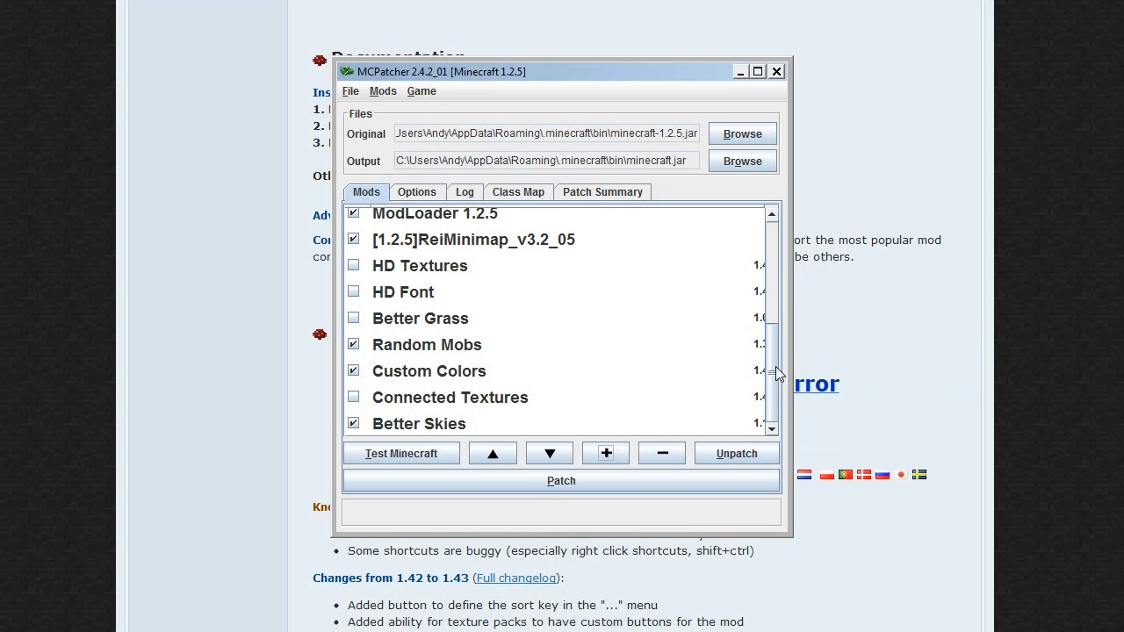
drag(776, 373, 780, 189)
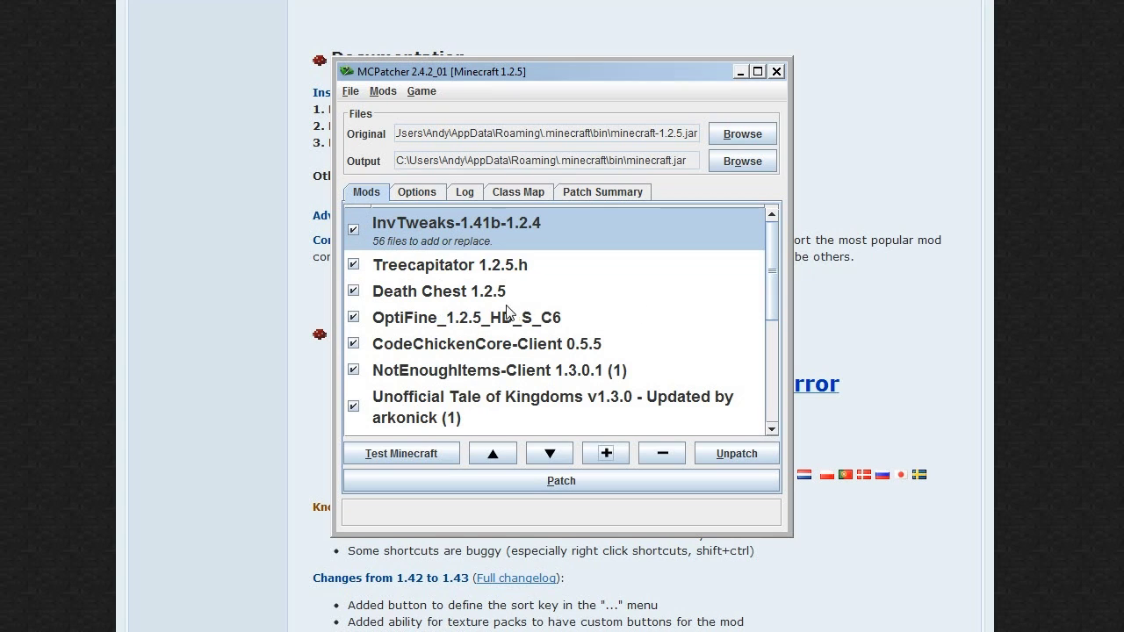
scroll(770, 298, down, 2)
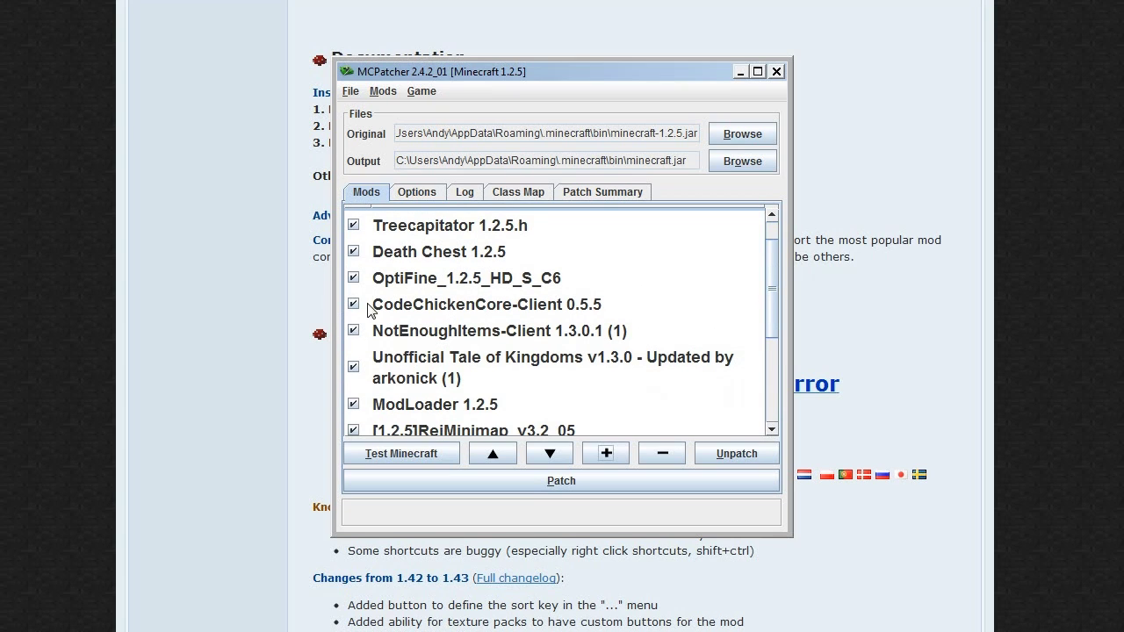
drag(775, 286, 773, 317)
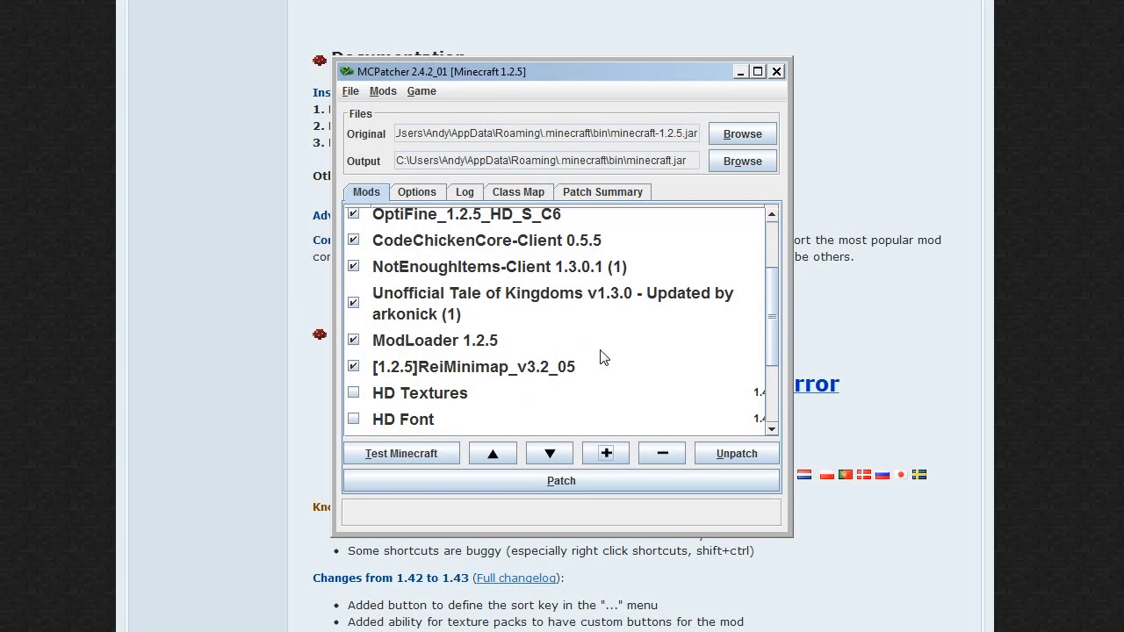
drag(778, 283, 778, 360)
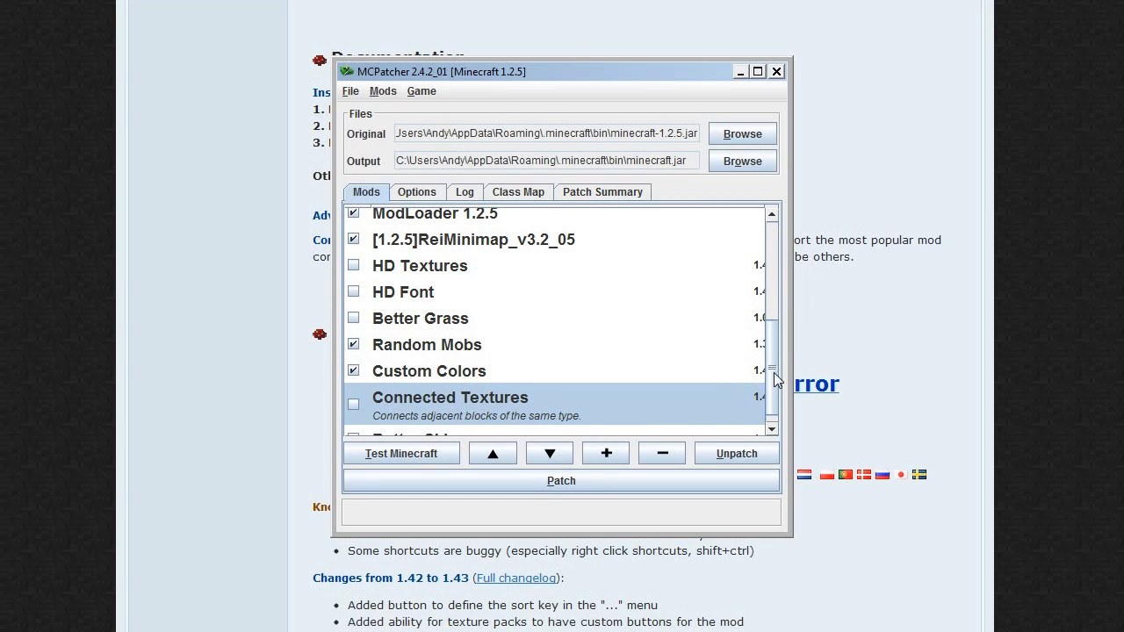
mouse_move(774, 373)
mouse_down()
mouse_move(777, 399)
mouse_move(784, 321)
mouse_move(782, 384)
mouse_up()
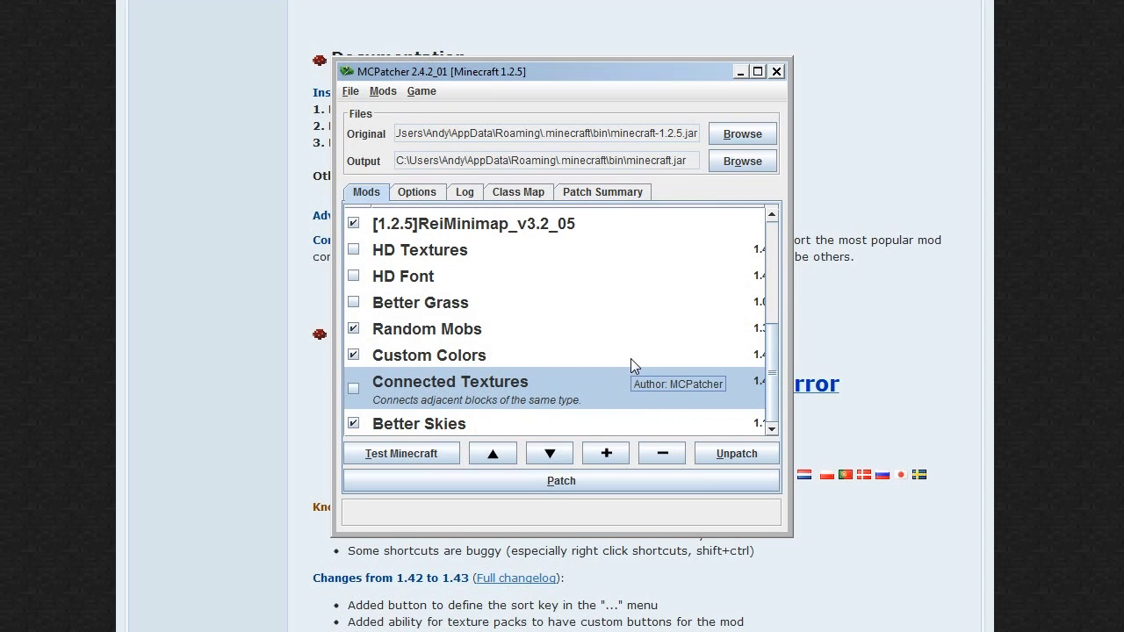
click(436, 339)
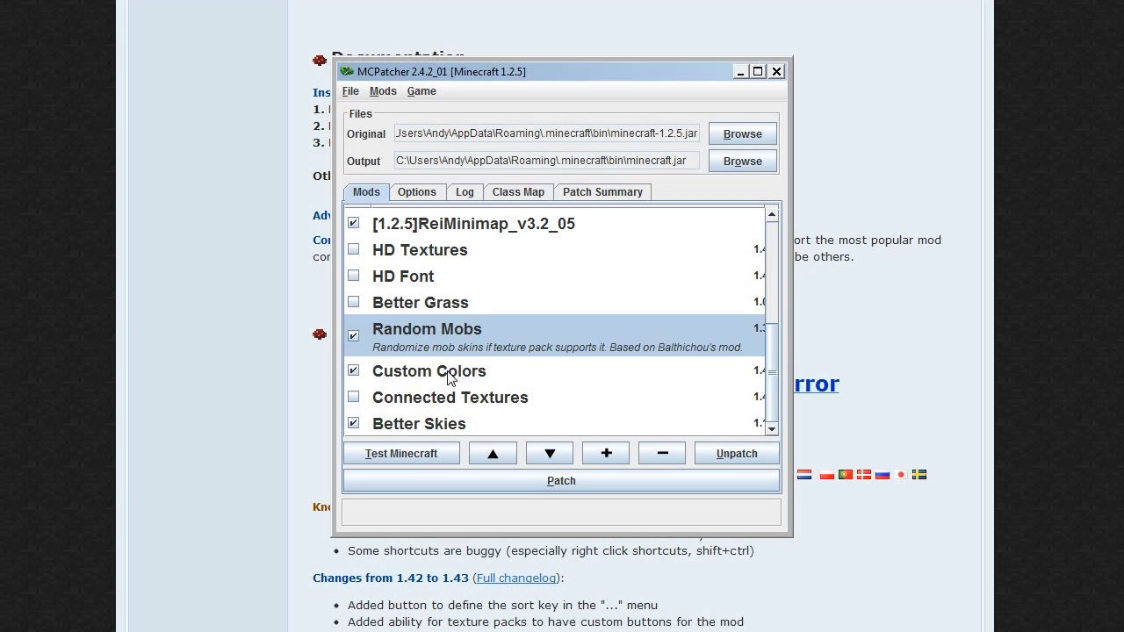
click(437, 370)
click(442, 425)
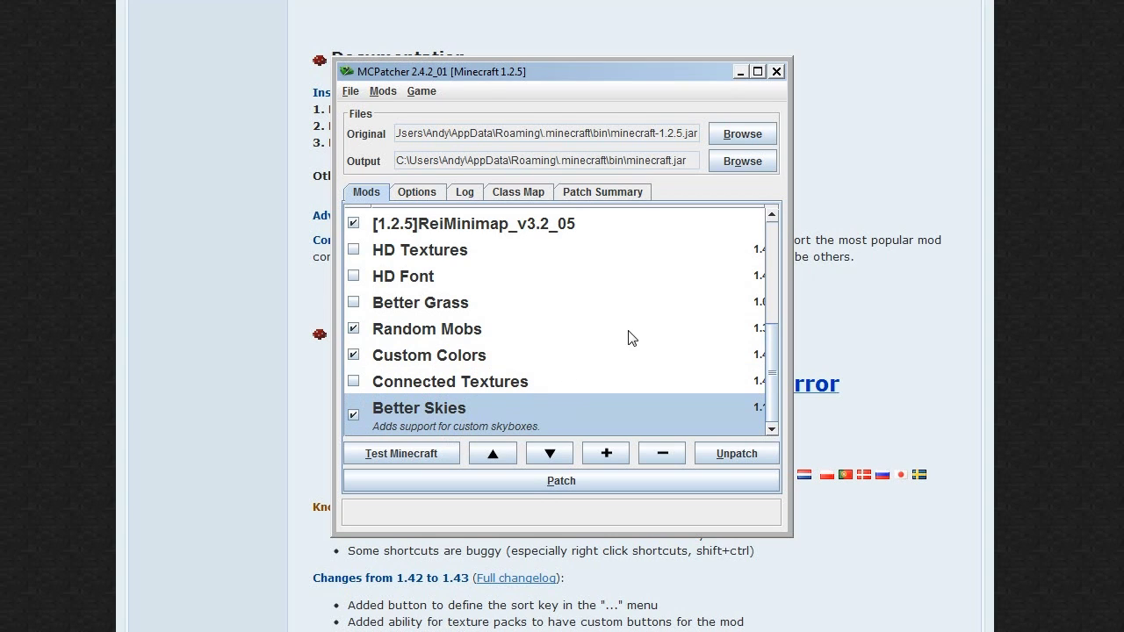
click(437, 381)
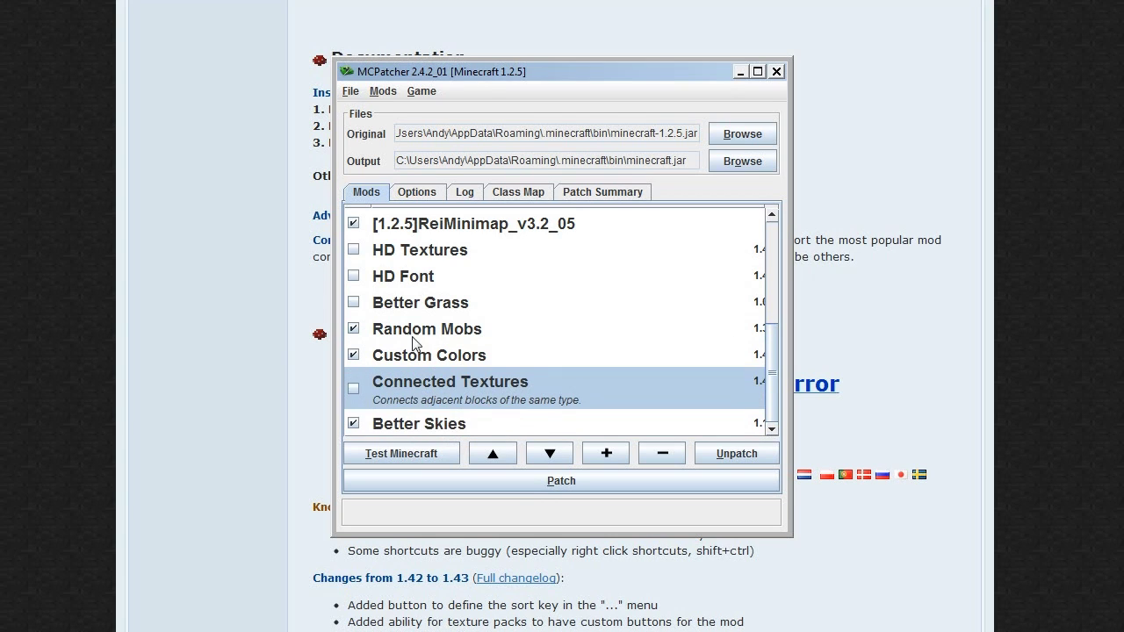
click(402, 295)
click(402, 279)
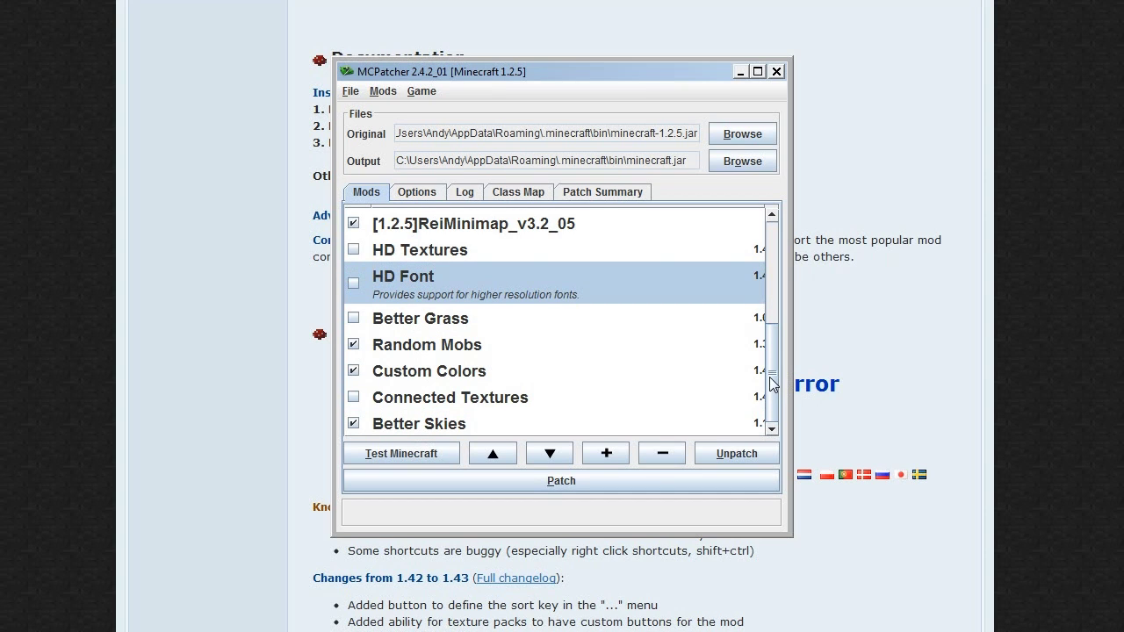
drag(778, 376, 776, 177)
Step: Start patching minecraft.jar and review the CodeChickenCore/NotEnoughItems and OptiFine/ModLoader conflicts
drag(775, 290, 773, 382)
click(567, 481)
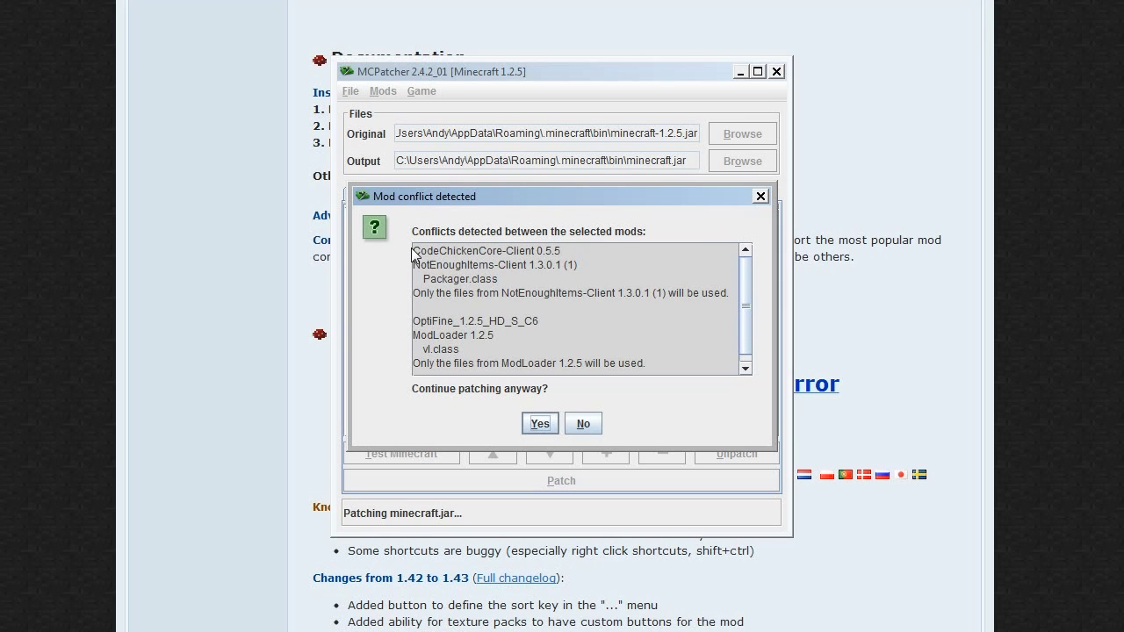
drag(413, 250, 474, 305)
drag(418, 250, 525, 306)
drag(414, 322, 660, 368)
mouse_move(441, 321)
mouse_down()
mouse_move(413, 322)
mouse_move(440, 318)
mouse_up()
drag(727, 294, 373, 241)
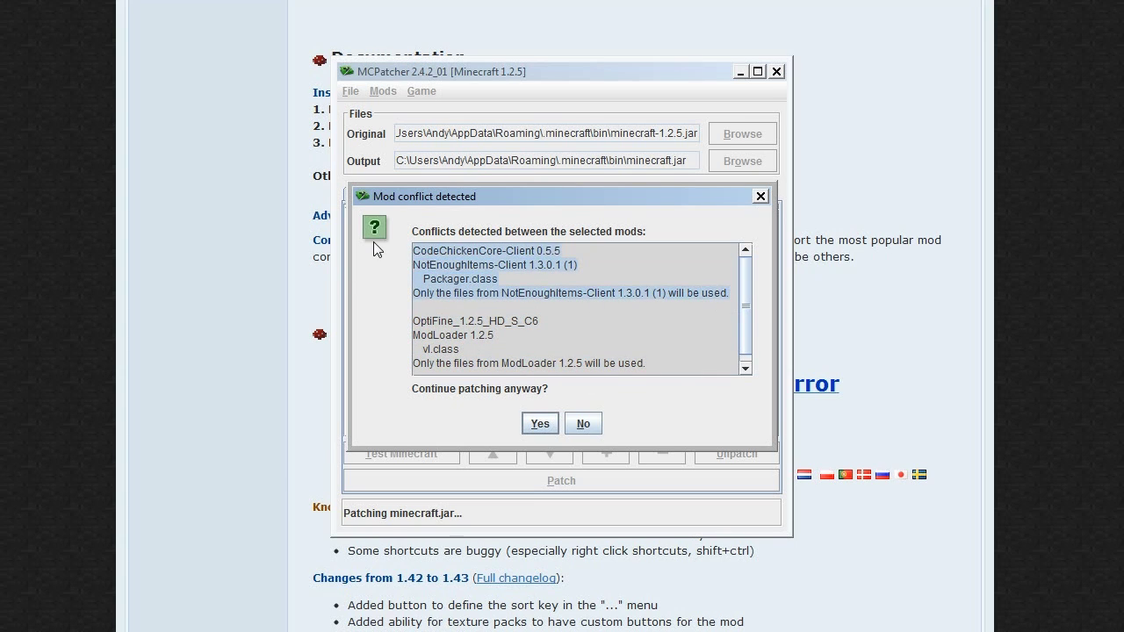
click(514, 261)
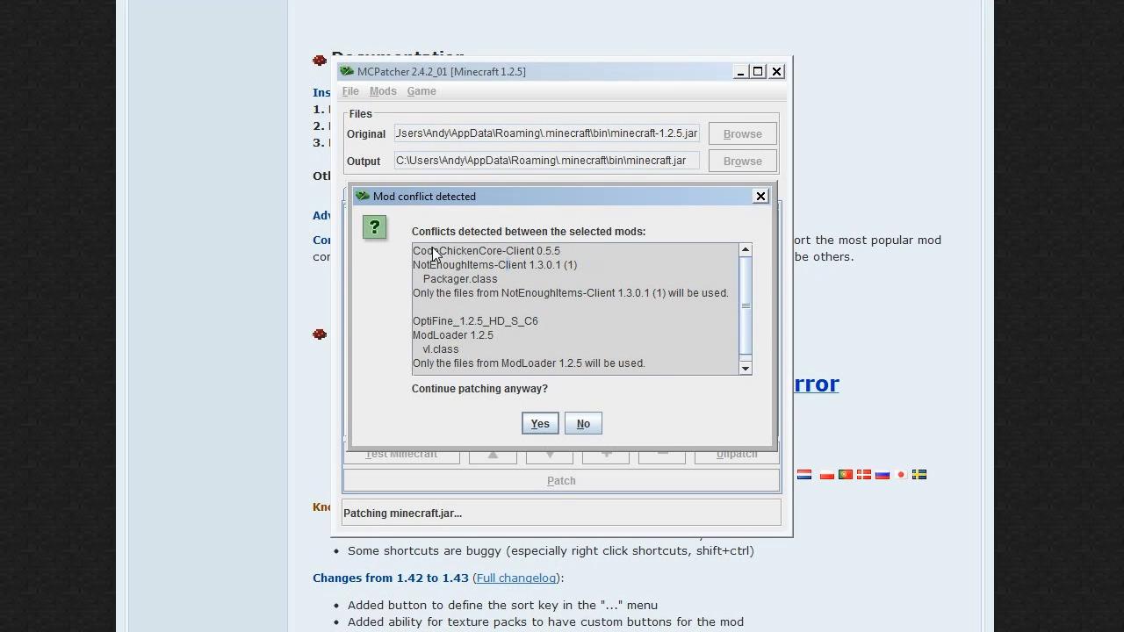
Step: Re-read the notes on NotEnoughItems and ModLoader files winning, then decline to continue patching
drag(414, 252, 582, 267)
click(450, 274)
mouse_move(414, 334)
mouse_down()
mouse_move(412, 290)
mouse_move(474, 338)
mouse_move(419, 348)
mouse_move(427, 334)
mouse_up()
drag(659, 368, 431, 384)
click(419, 370)
drag(416, 292, 587, 294)
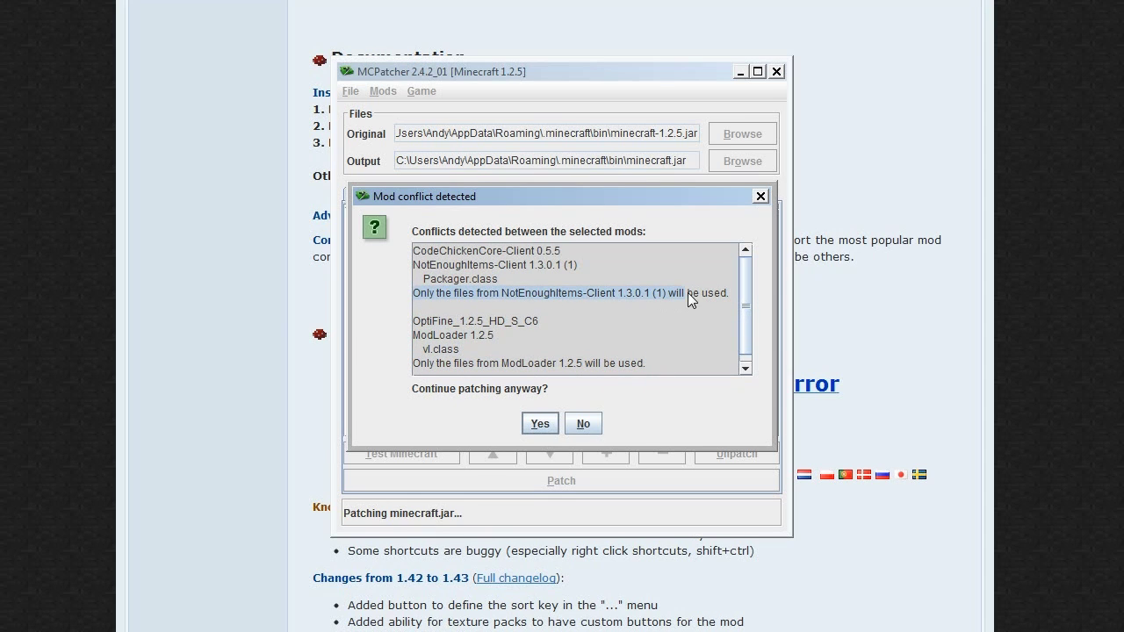
drag(422, 365, 670, 361)
click(487, 369)
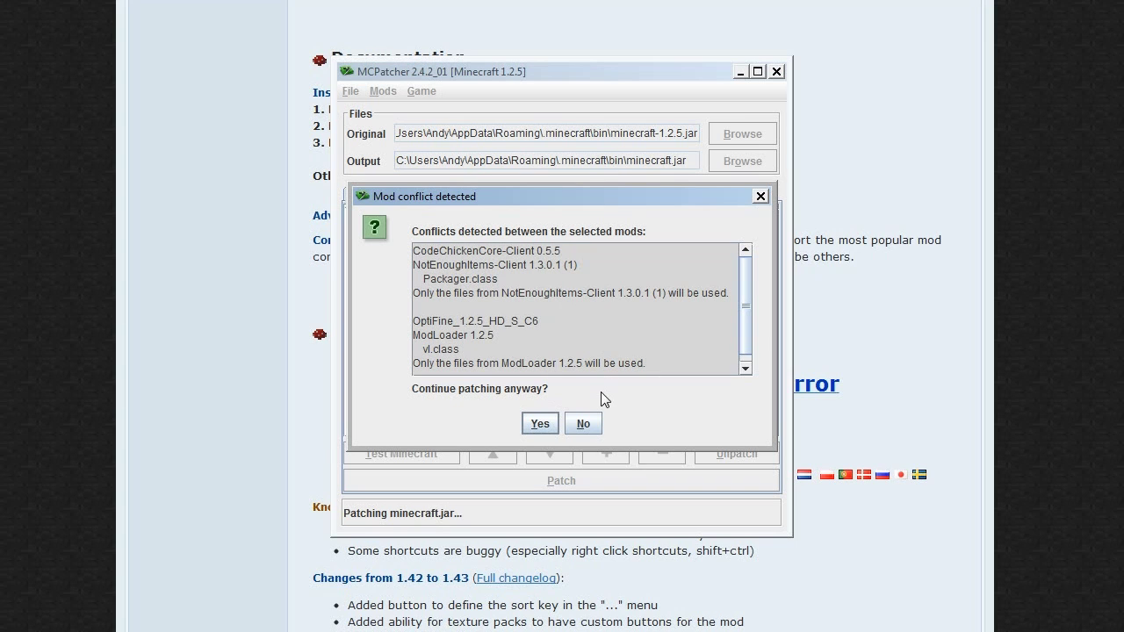
click(589, 425)
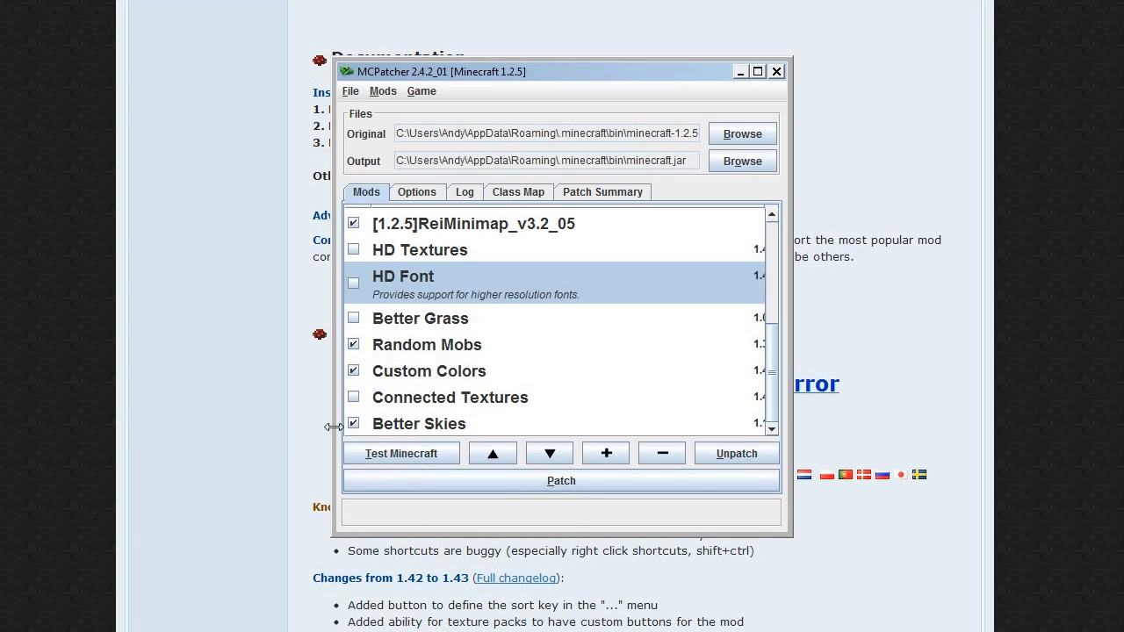
Step: Launch Minecraft with Test Minecraft and wait for the 1.2.5 title screen
click(402, 454)
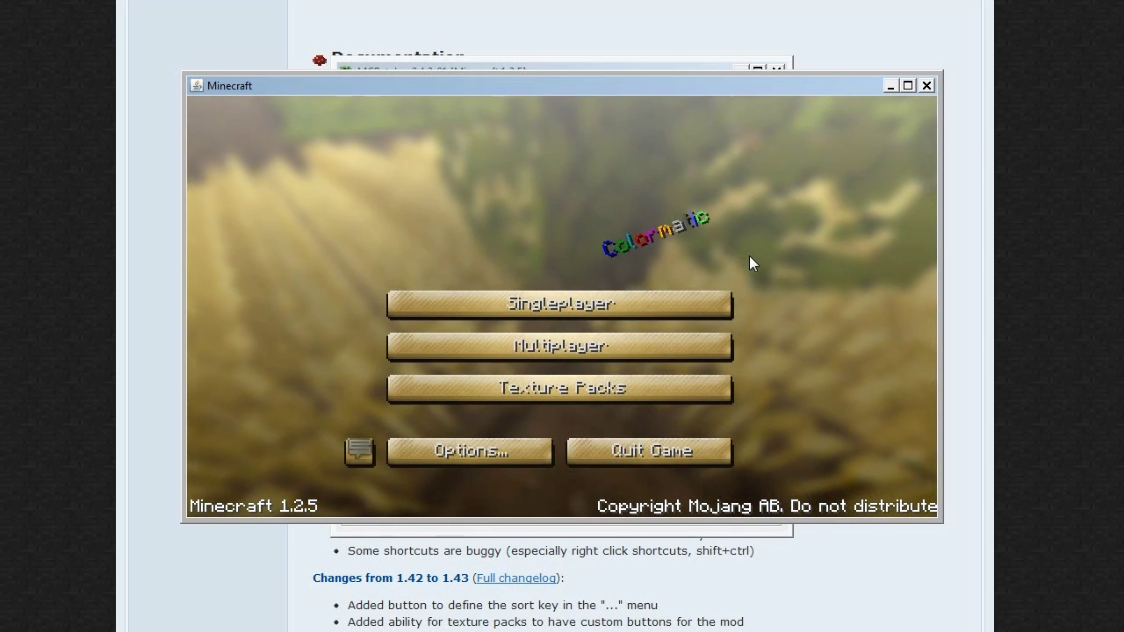
Step: Quit the game and search Google for 'minecraft crashes when i use these mods'
click(712, 451)
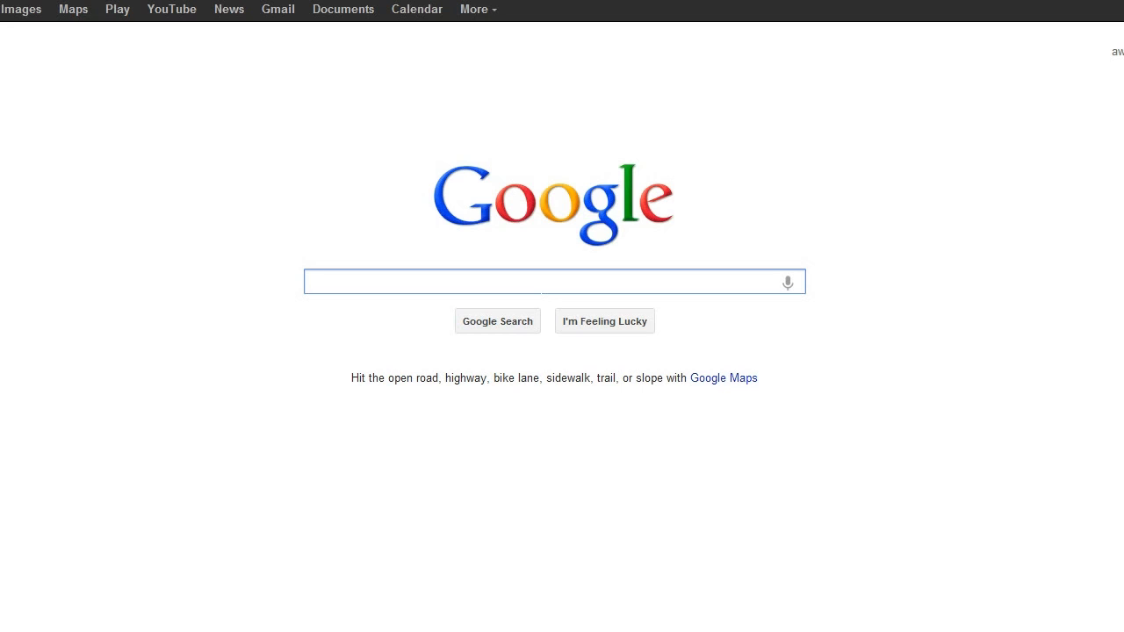
text(minec)
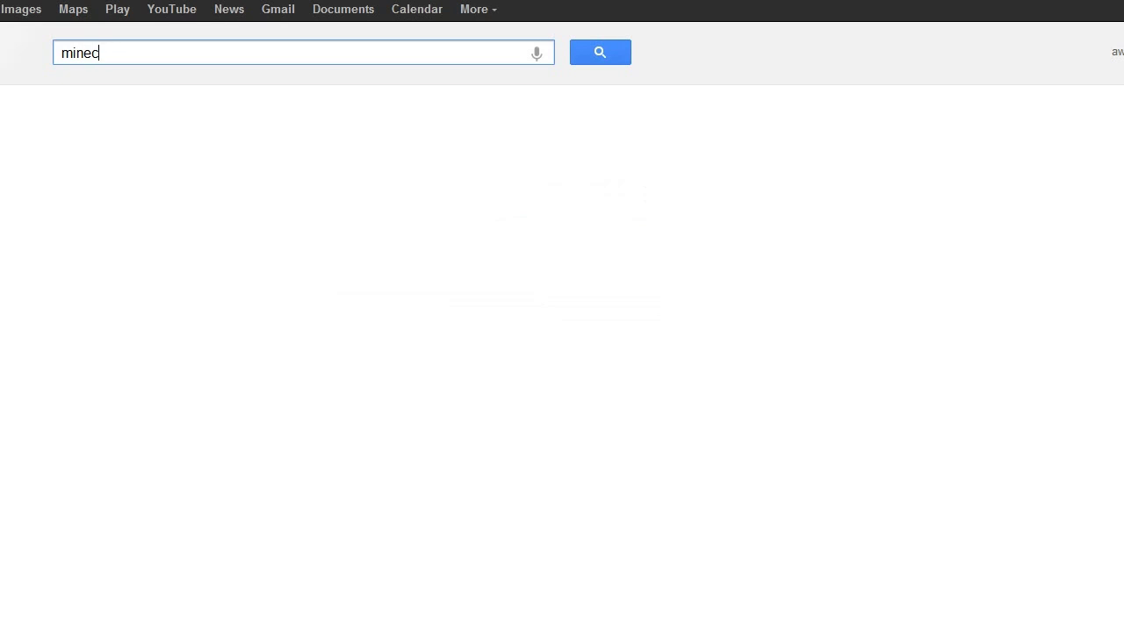
text(raft crashes when i use th)
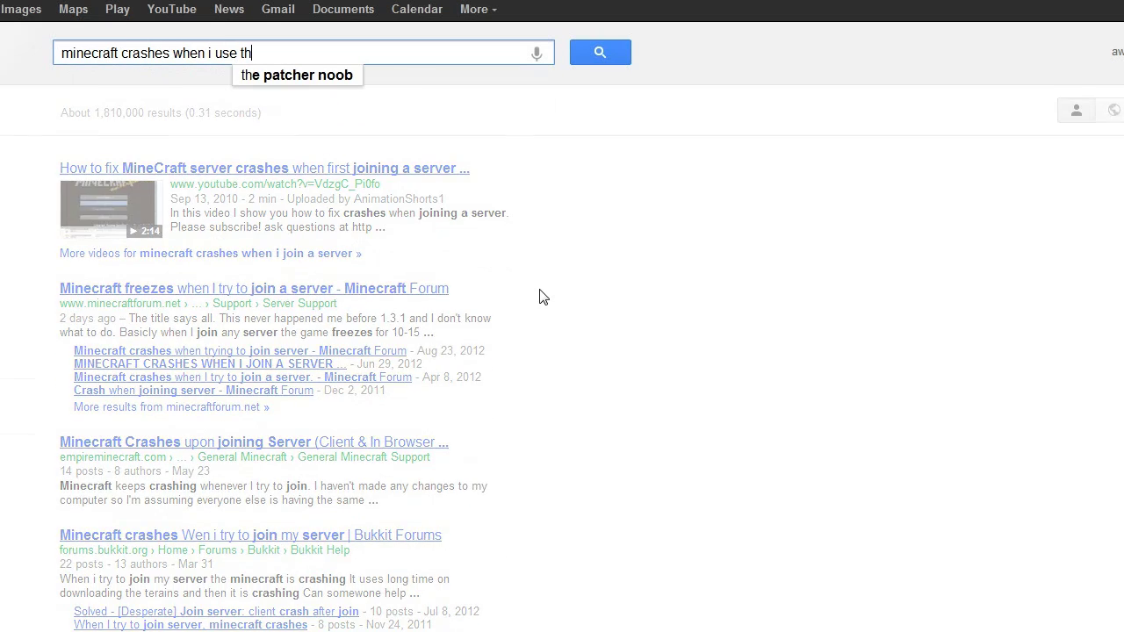
text(ese mods)
key(Return)
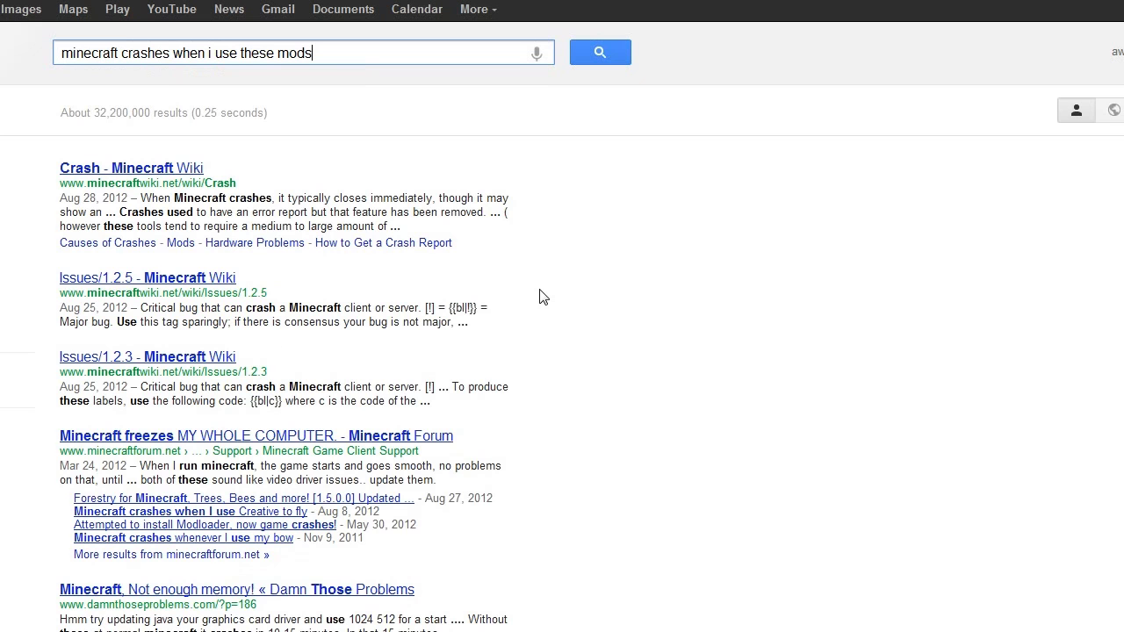